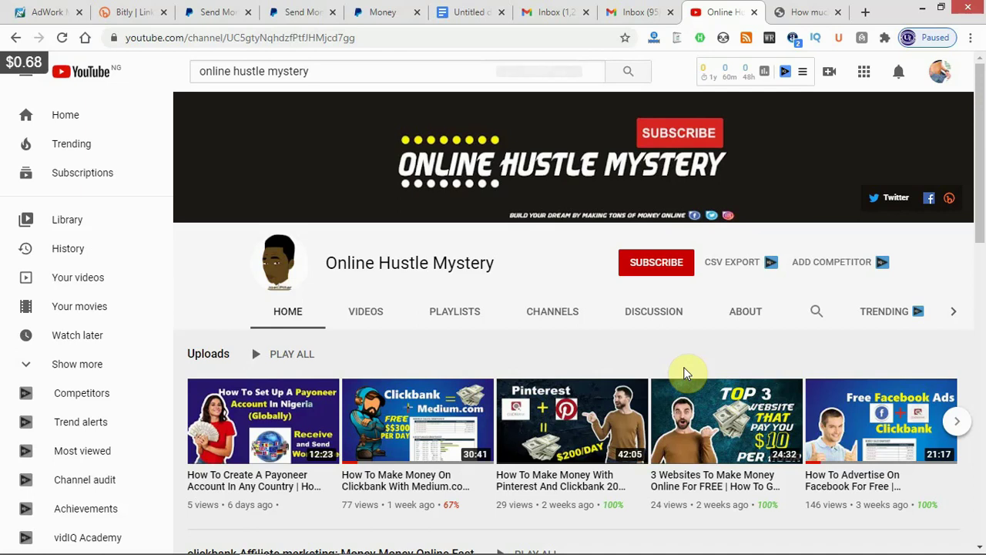
Subscribe to the Online Hustle Mystery channel and set its notification bell to All.
{"action": "left_click", "coordinate": [686, 373]}
{"action": "left_click", "coordinate": [665, 262]}
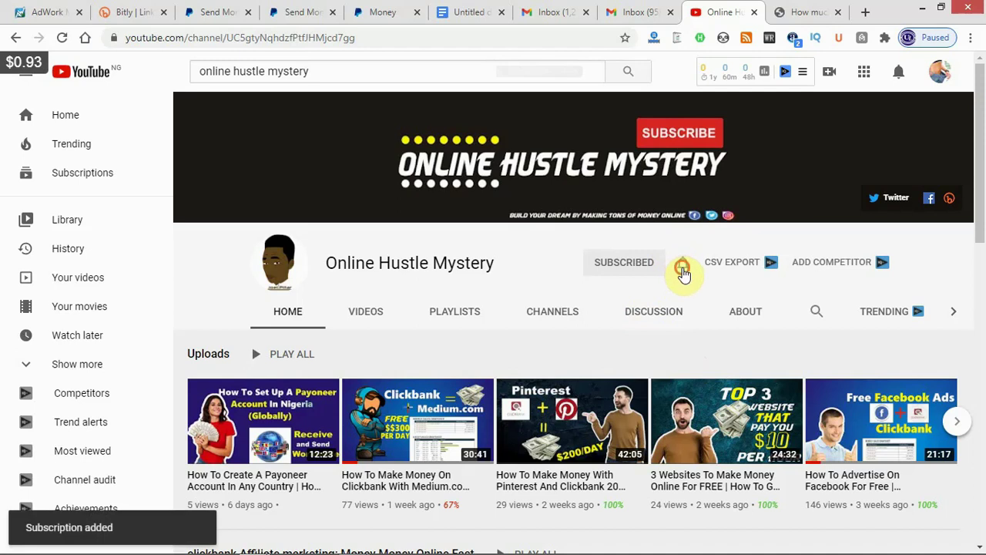
{"action": "left_click", "coordinate": [683, 269]}
{"action": "left_click", "coordinate": [698, 295]}
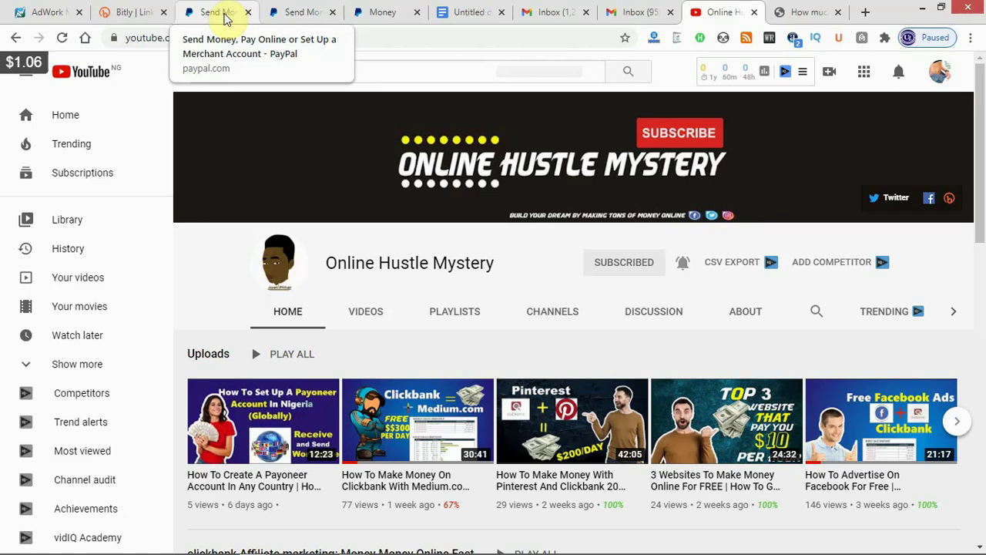
Switch to the 'Send Money' PayPal tab showing the paypal.com/ng home page.
{"action": "left_click", "coordinate": [224, 14]}
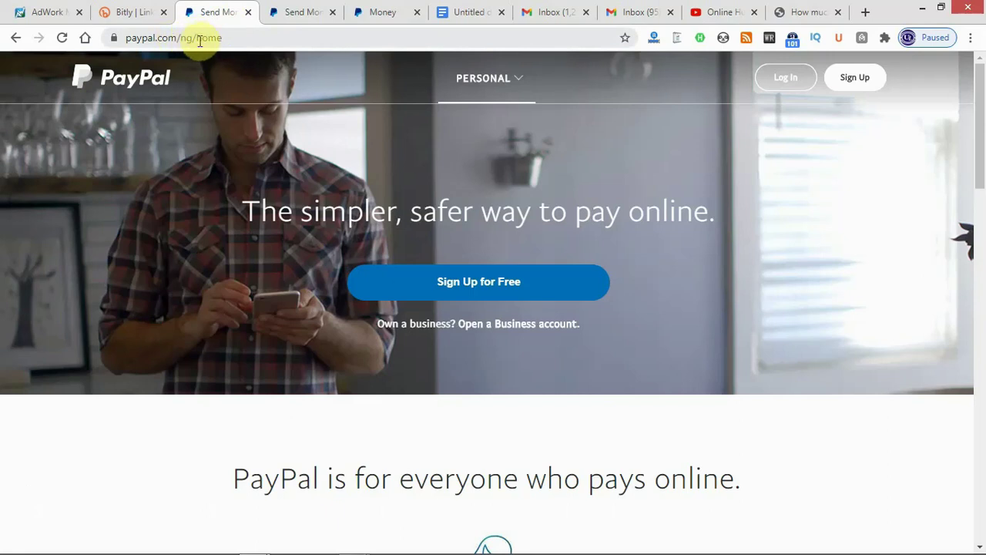
Look over the PERSONAL menu, then go to the paypal.com/ls/home tab.
{"action": "left_click", "coordinate": [505, 81]}
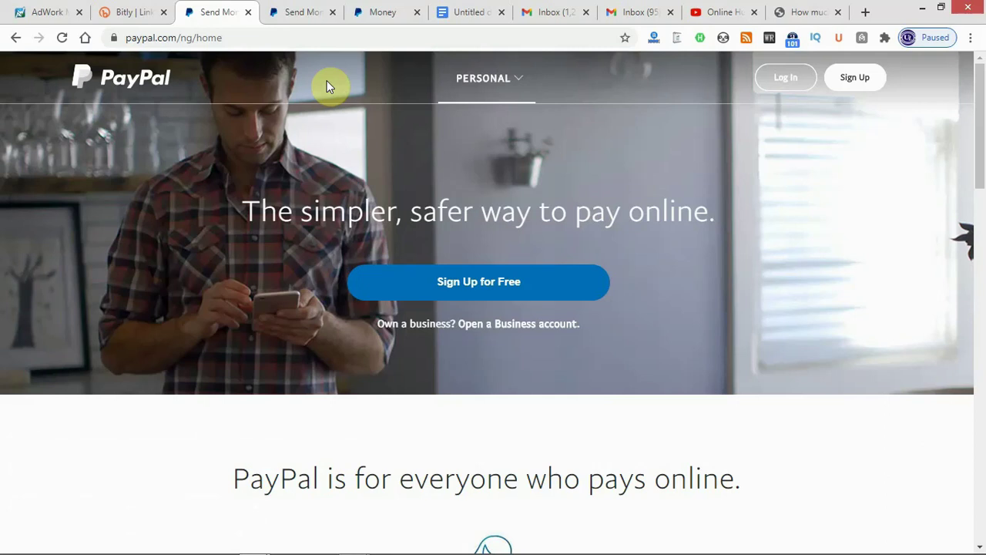
{"action": "left_click", "coordinate": [319, 12]}
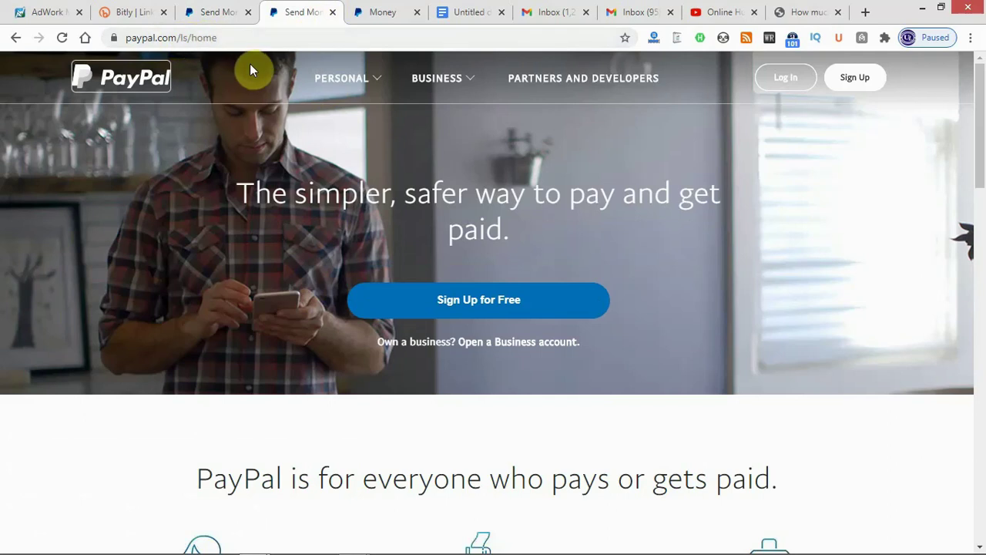
{"action": "left_click", "coordinate": [326, 87]}
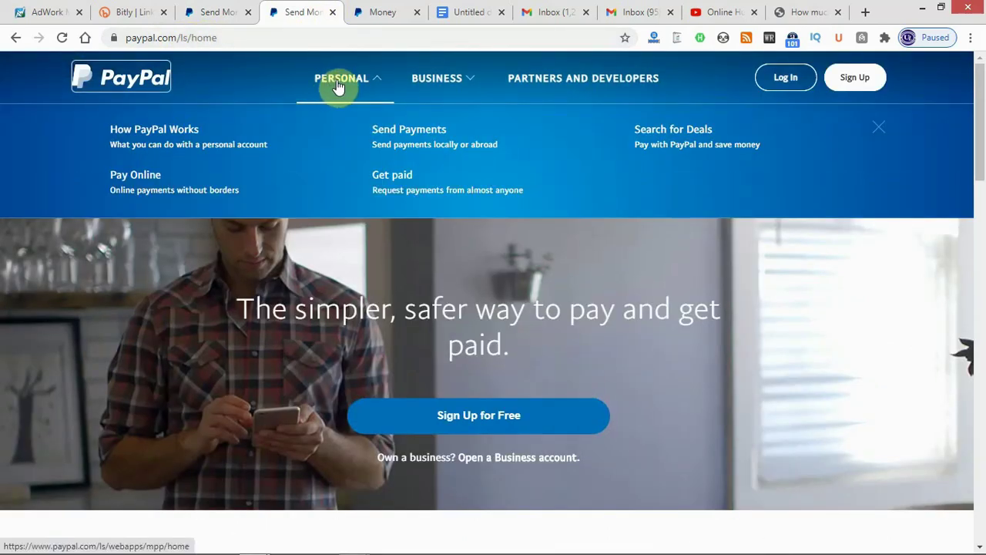
{"action": "left_click", "coordinate": [197, 12]}
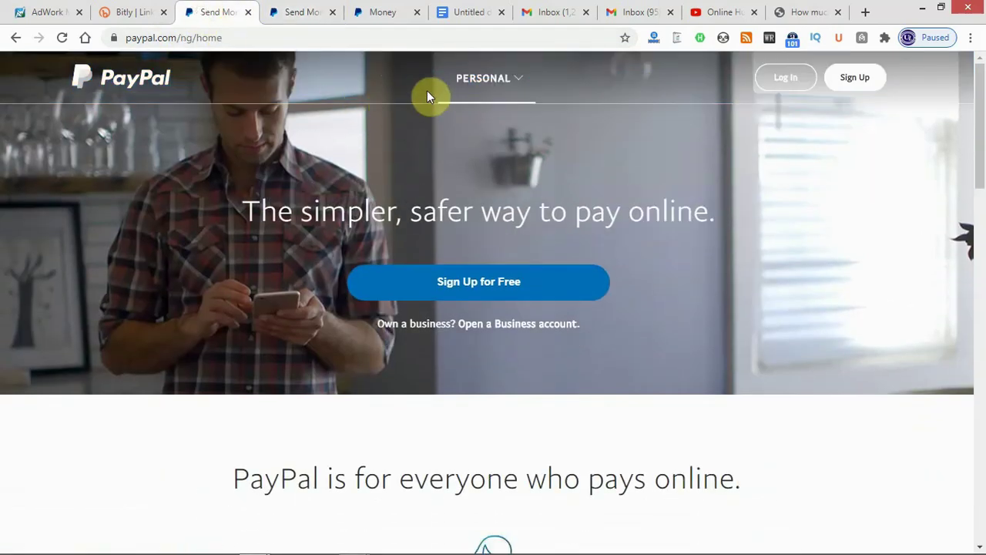
{"action": "mouse_move", "coordinate": [456, 96]}
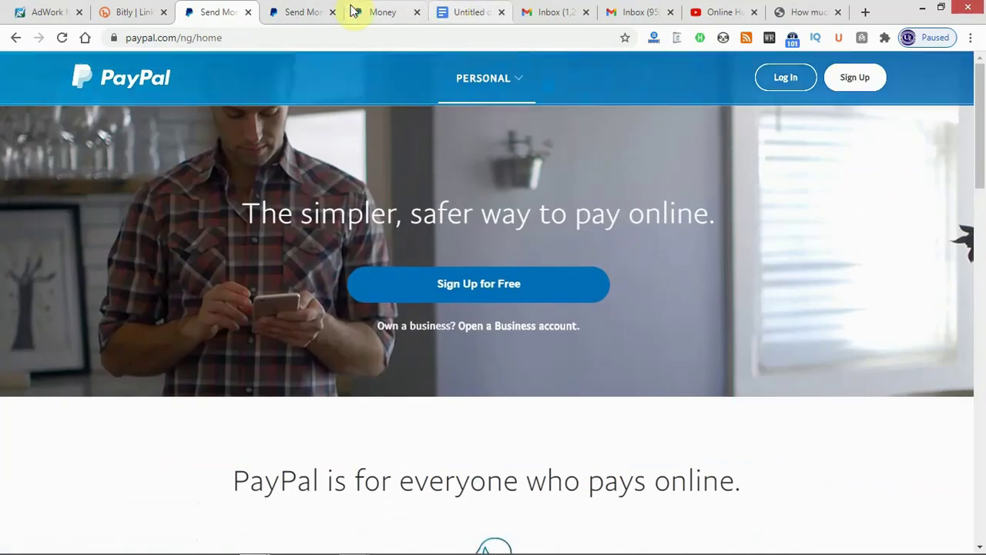
{"action": "left_click", "coordinate": [318, 16]}
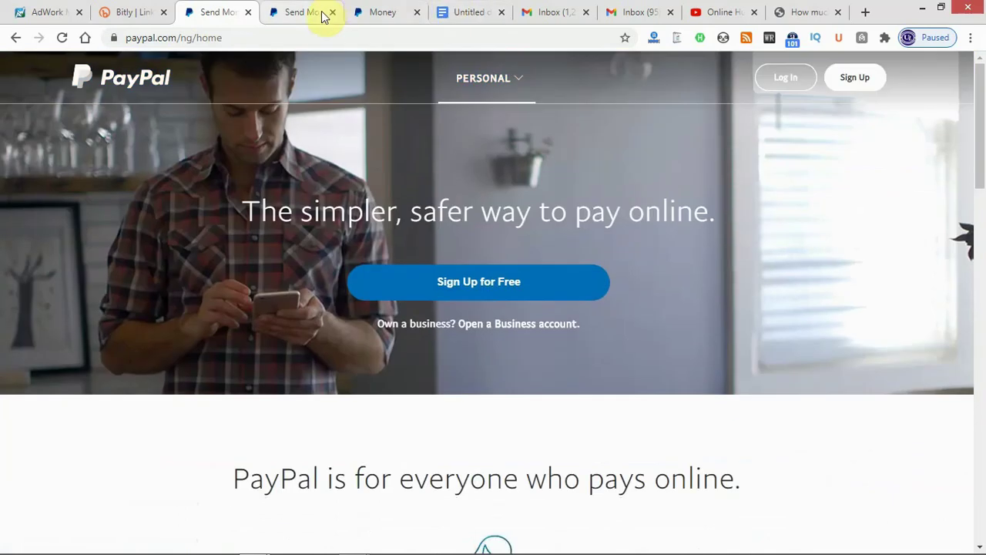
{"action": "mouse_move", "coordinate": [311, 66]}
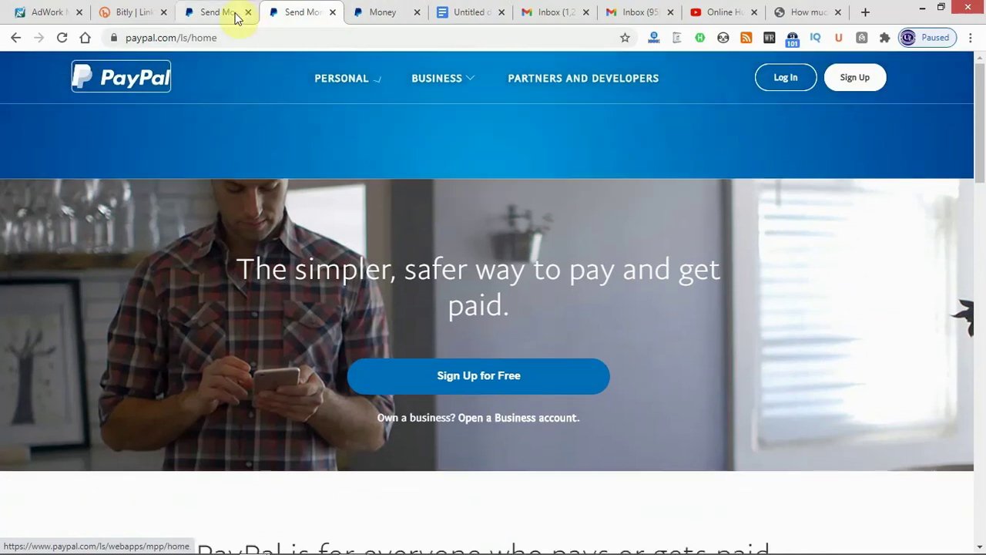
{"action": "left_click", "coordinate": [220, 12]}
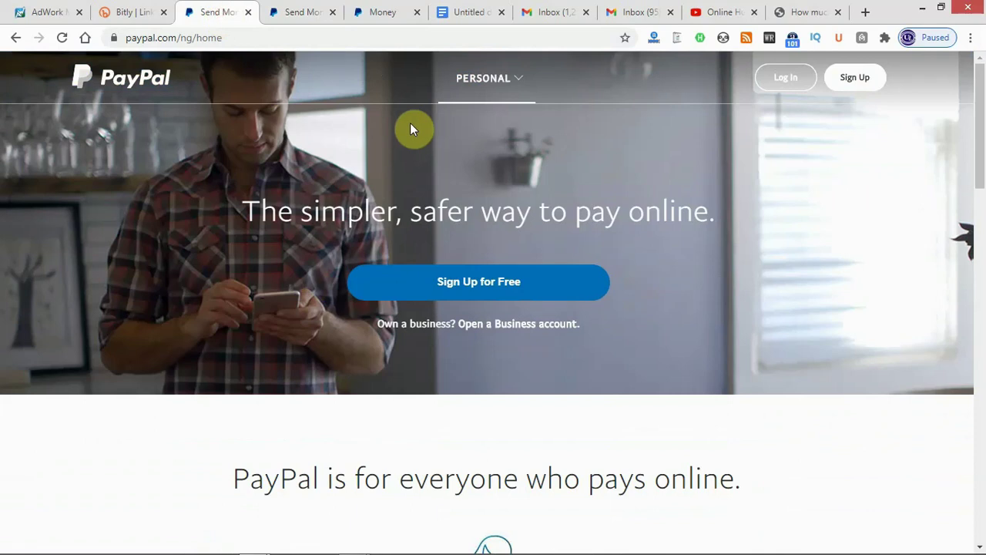
{"action": "left_click", "coordinate": [473, 98]}
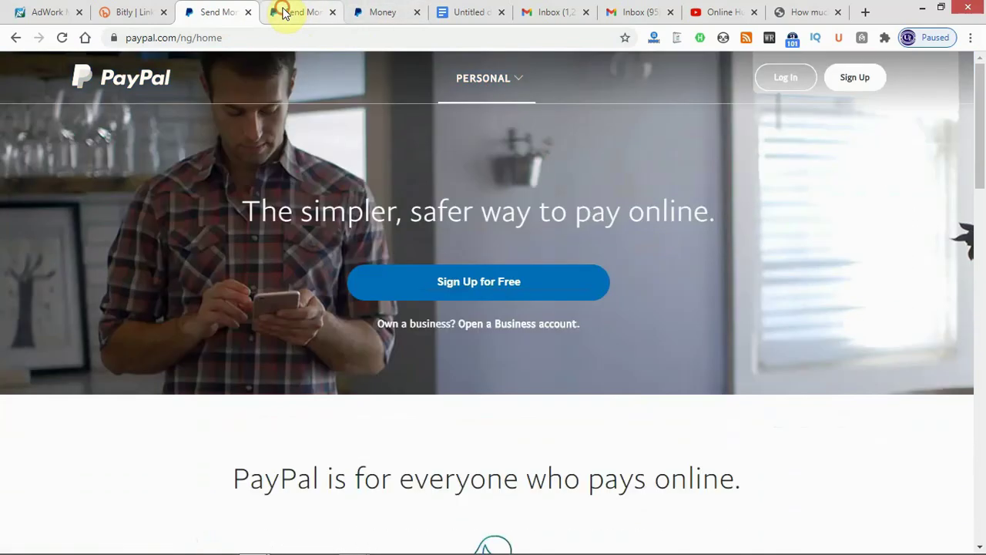
{"action": "left_click", "coordinate": [284, 12]}
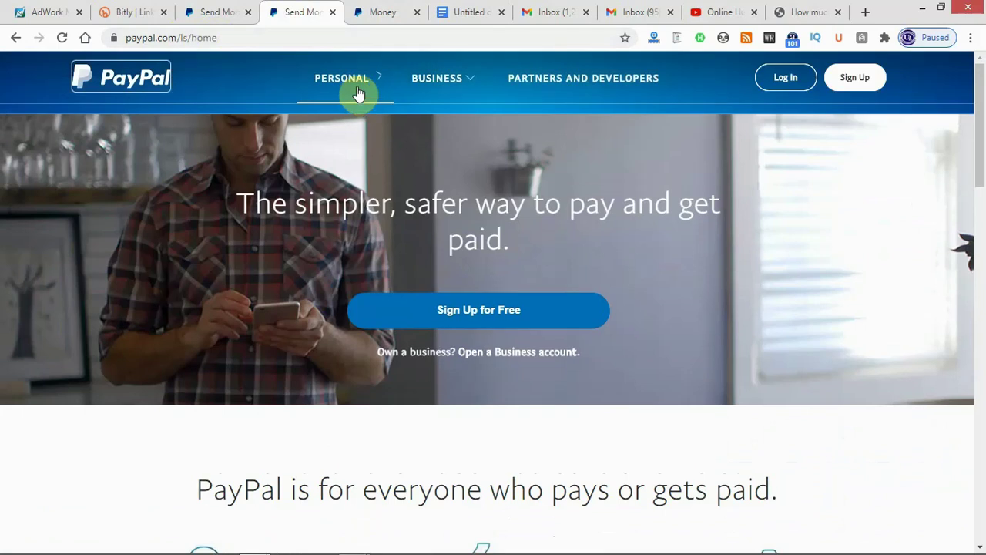
{"action": "mouse_move", "coordinate": [354, 86]}
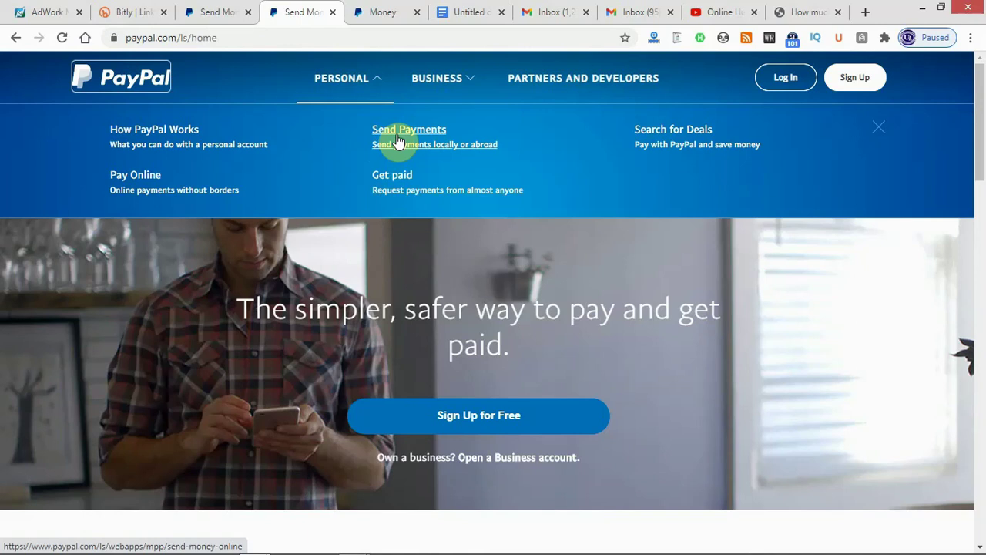
{"action": "mouse_move", "coordinate": [462, 88]}
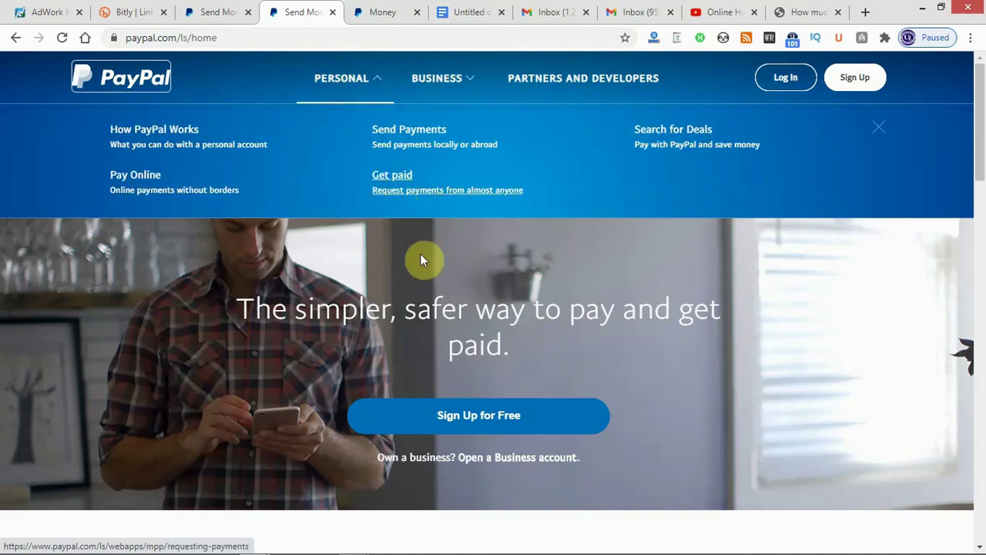
{"action": "scroll", "coordinate": [422, 300], "scroll_direction": "down", "scroll_amount": 2}
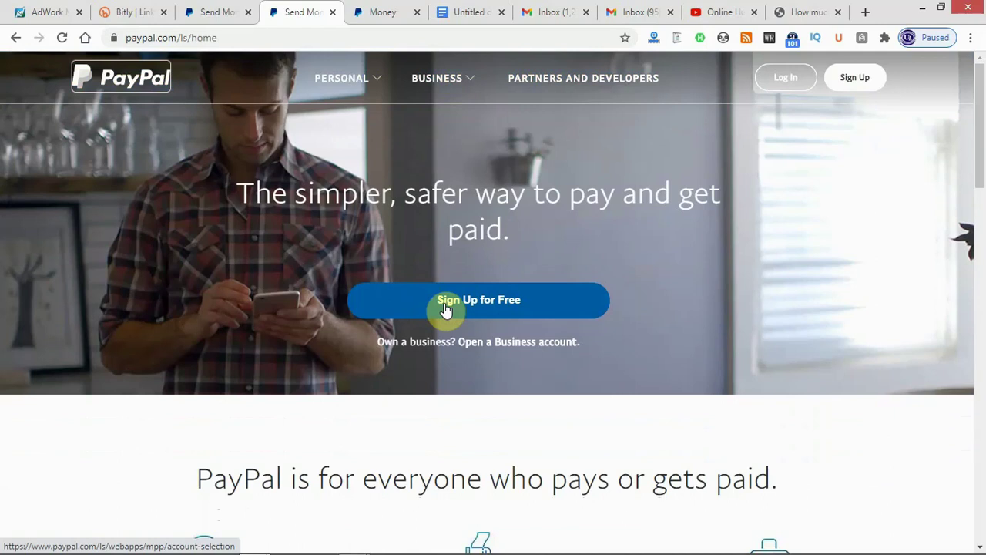
Start a free sign-up, choose Business Account over Personal, and continue.
{"action": "left_click", "coordinate": [445, 307]}
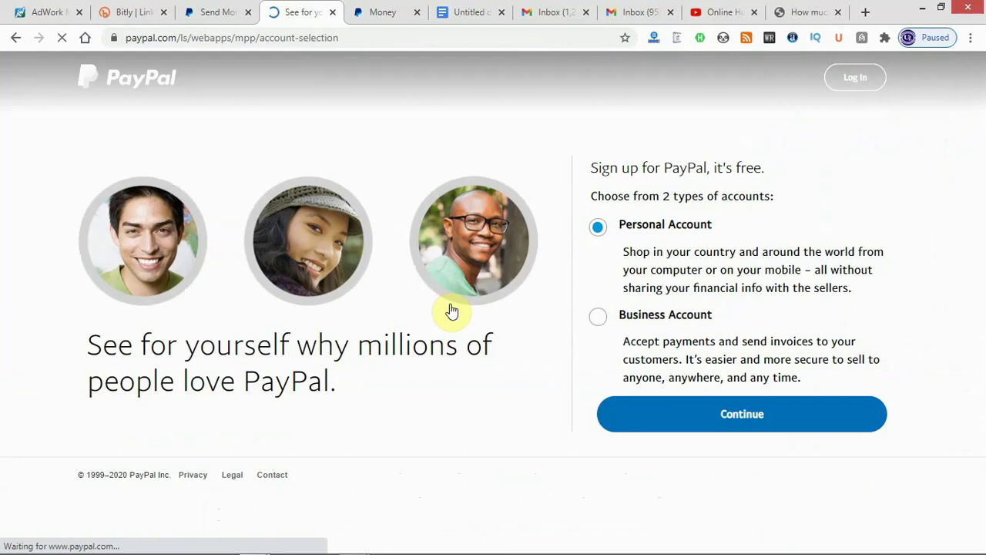
{"action": "left_click", "coordinate": [629, 296]}
{"action": "left_click", "coordinate": [609, 314]}
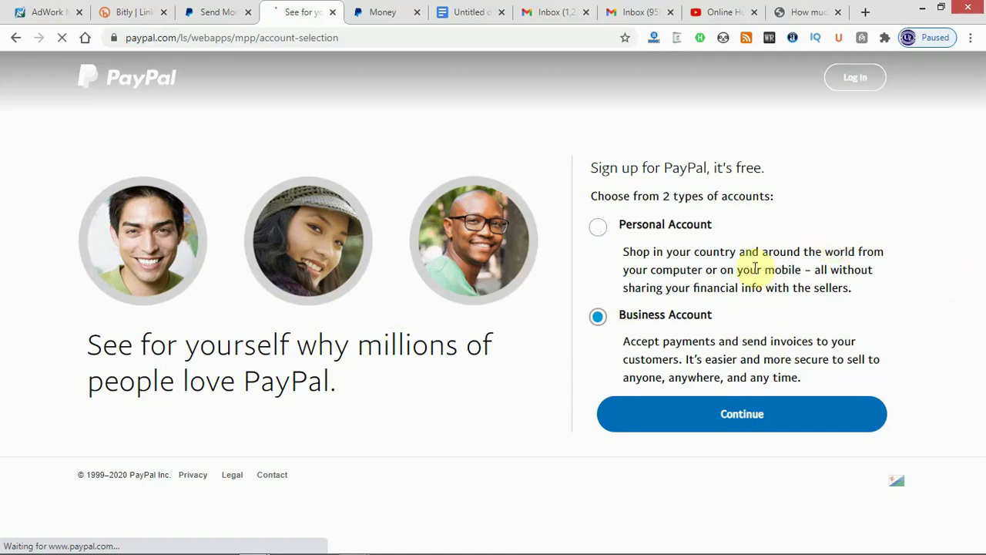
{"action": "left_click", "coordinate": [766, 419]}
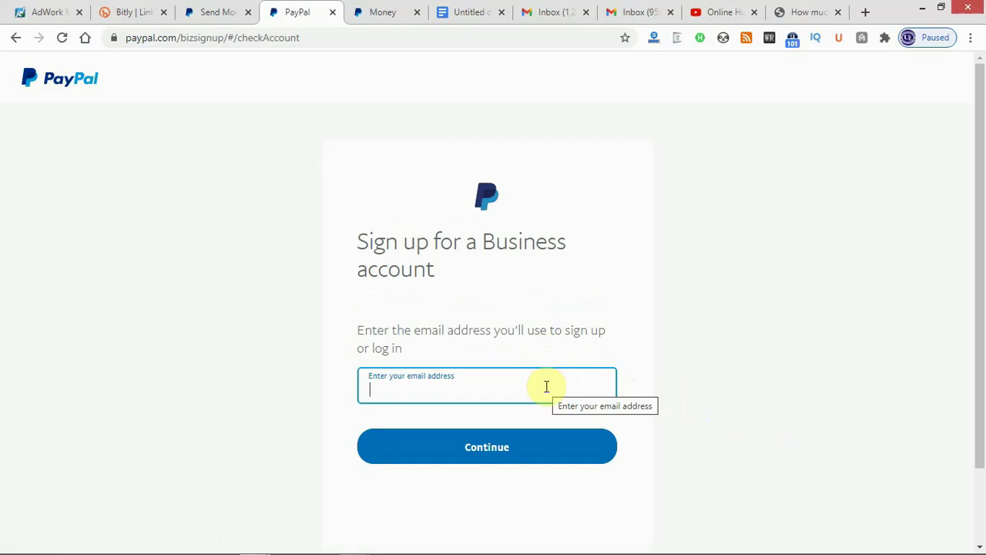
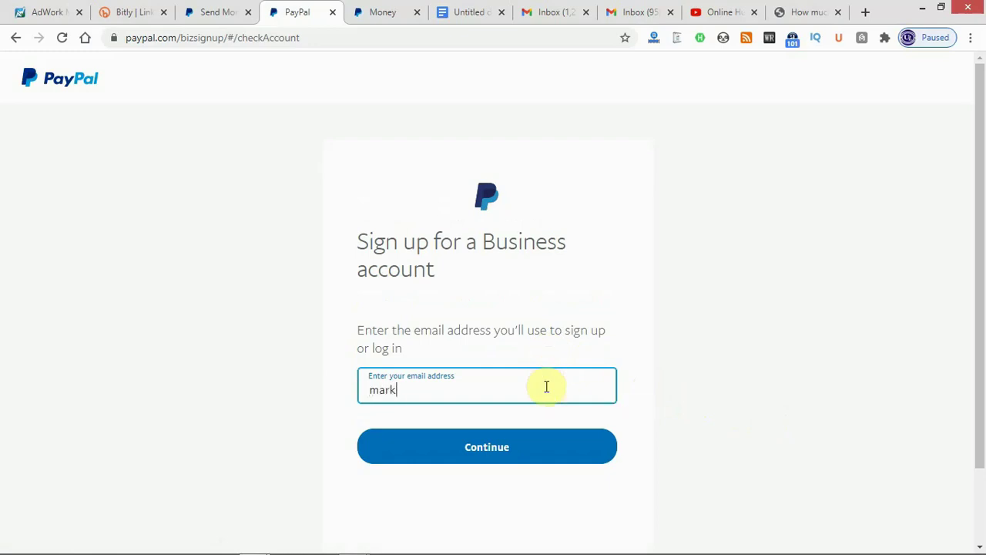
Submit the account's email address, then set and submit a new account password.
{"action": "left_click", "coordinate": [502, 447]}
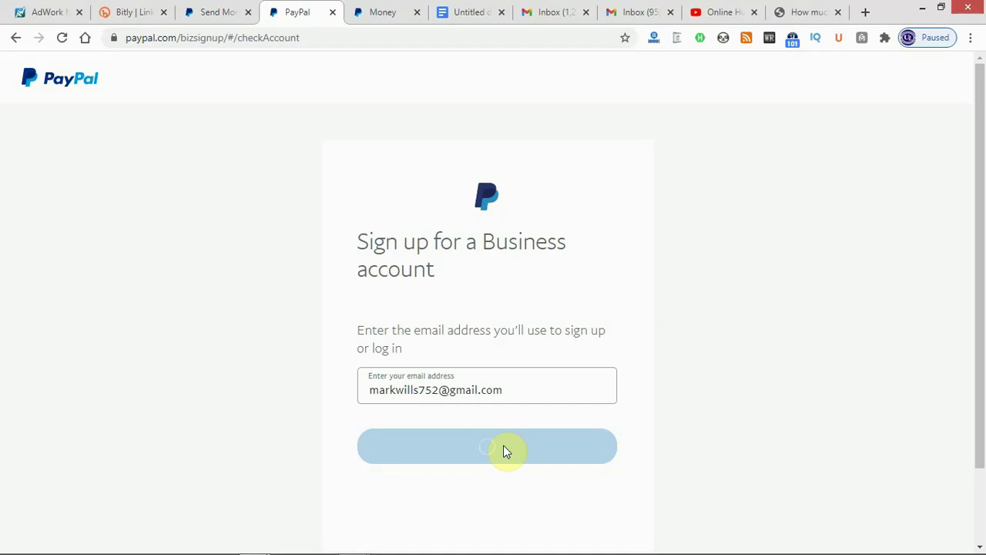
{"action": "left_click_drag", "start_coordinate": [978, 339], "coordinate": [982, 545]}
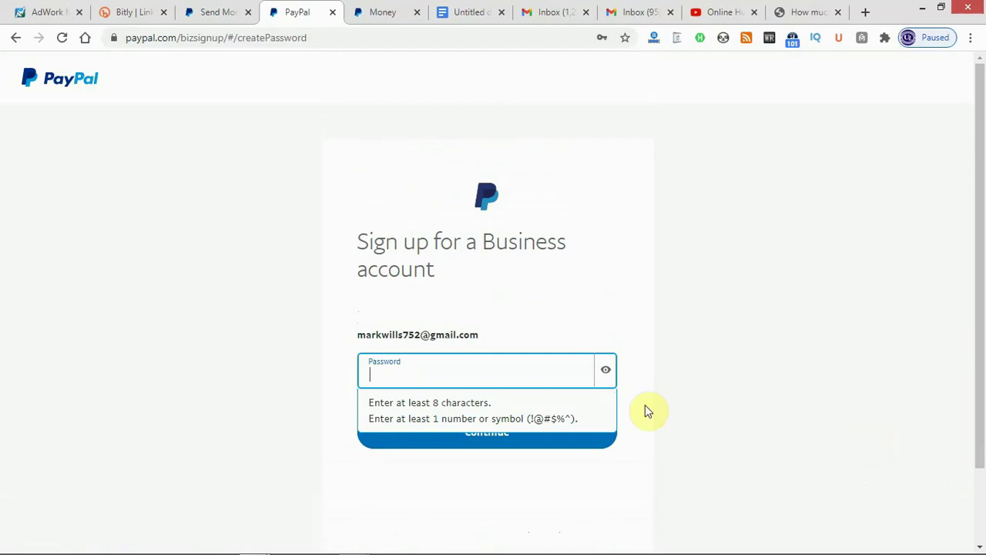
{"action": "left_click", "coordinate": [531, 375]}
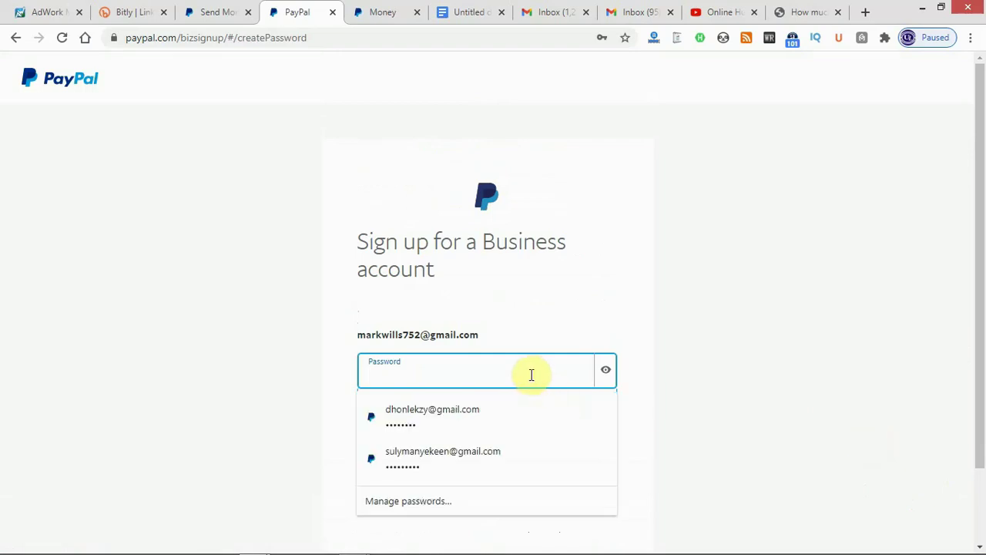
{"action": "type", "text": "••••"}
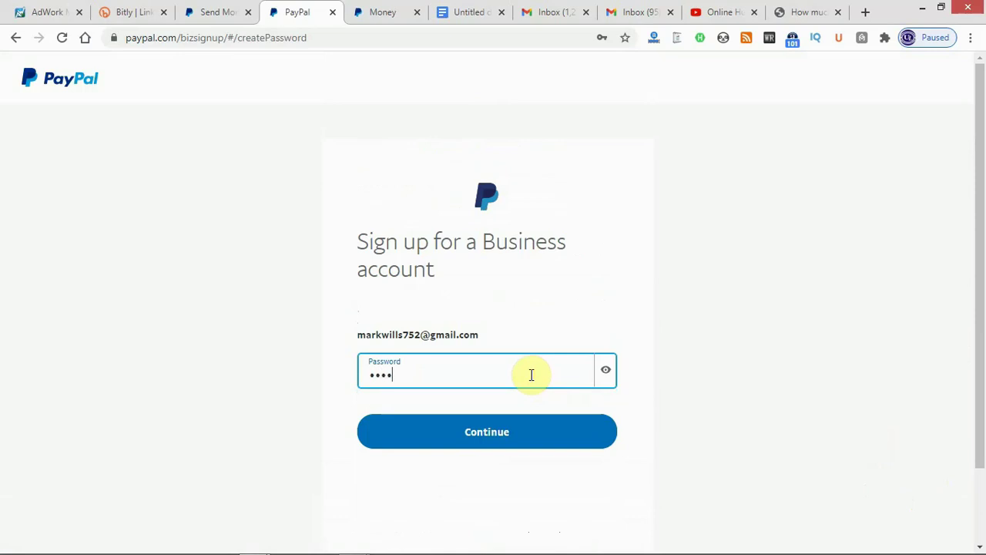
{"action": "type", "text": "••••"}
{"action": "left_click", "coordinate": [567, 421]}
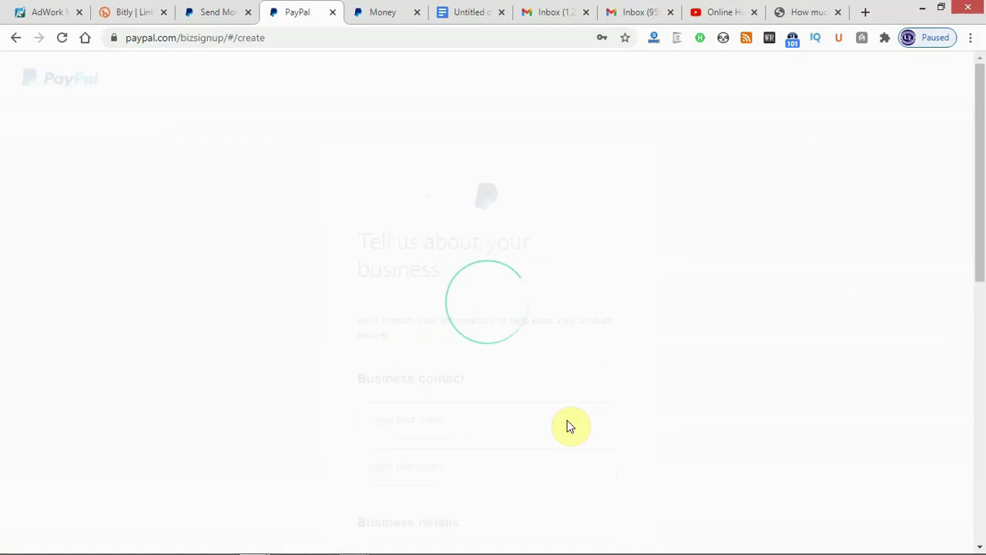
Fill in the contact's legal first name and legal last name.
{"action": "scroll", "coordinate": [958, 198], "scroll_direction": "down", "scroll_amount": 3}
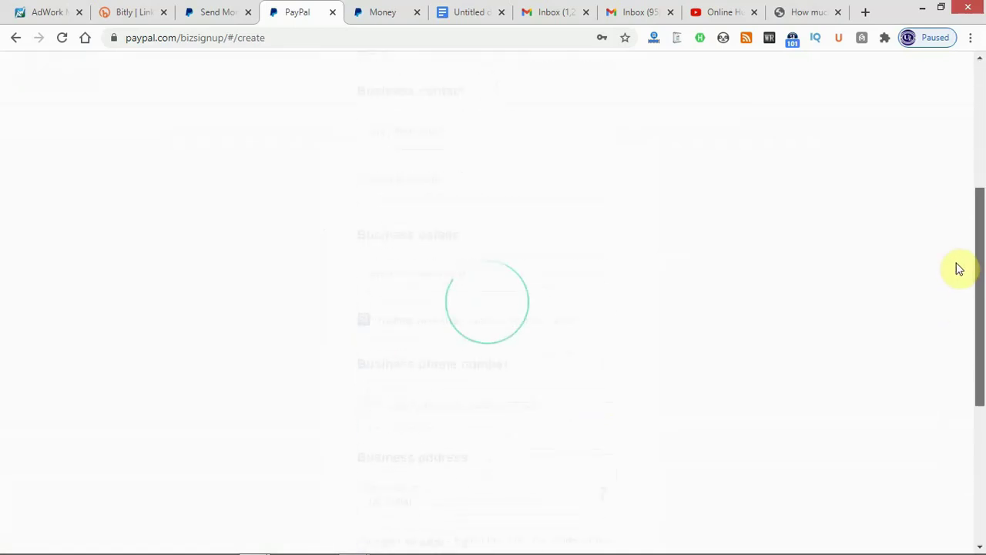
{"action": "left_click_drag", "start_coordinate": [965, 331], "coordinate": [981, 252]}
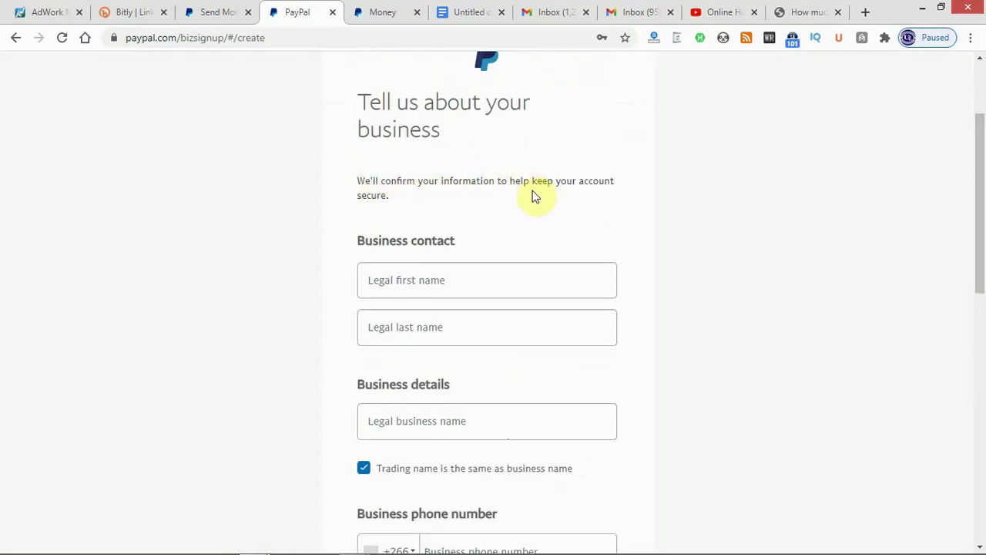
{"action": "left_click", "coordinate": [409, 278]}
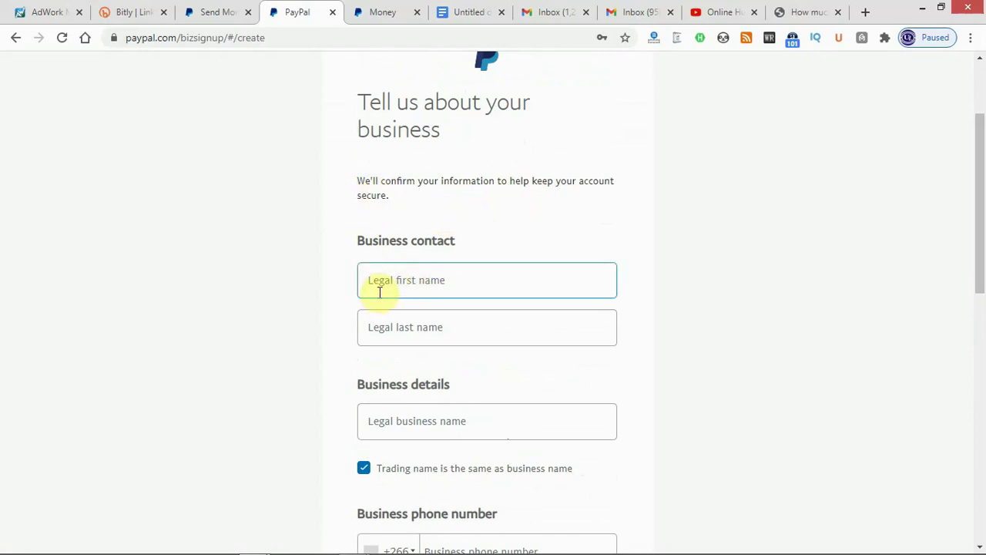
{"action": "left_click", "coordinate": [404, 282]}
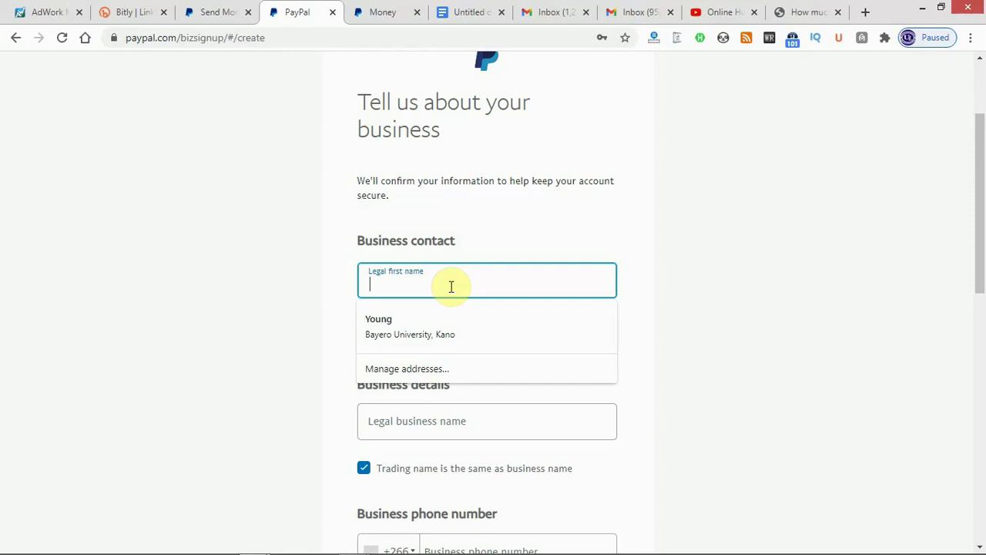
{"action": "left_click", "coordinate": [433, 336]}
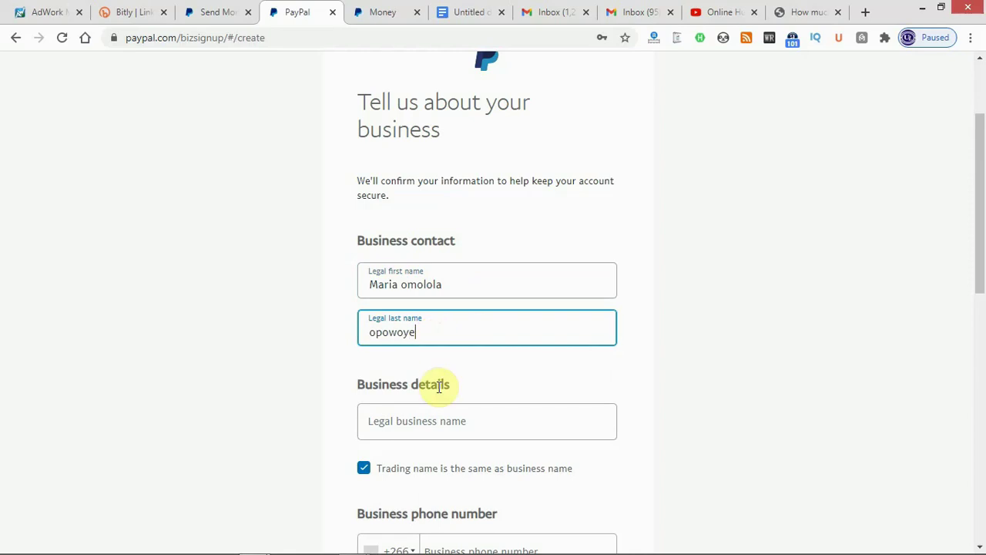
Enter business name 'online hustle mystery' and the business phone number.
{"action": "left_click", "coordinate": [441, 421]}
{"action": "type", "text": "o"}
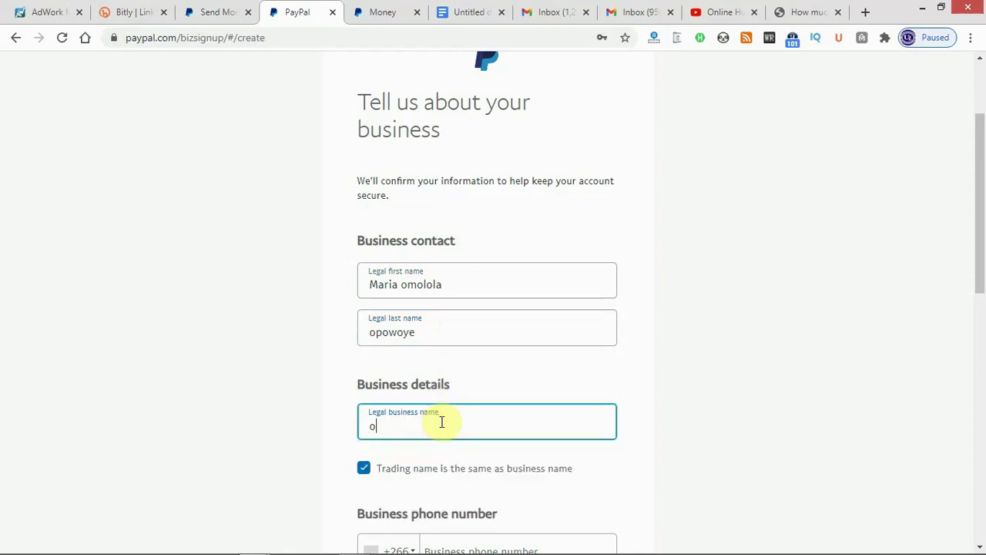
{"action": "type", "text": "nline hustle mys"}
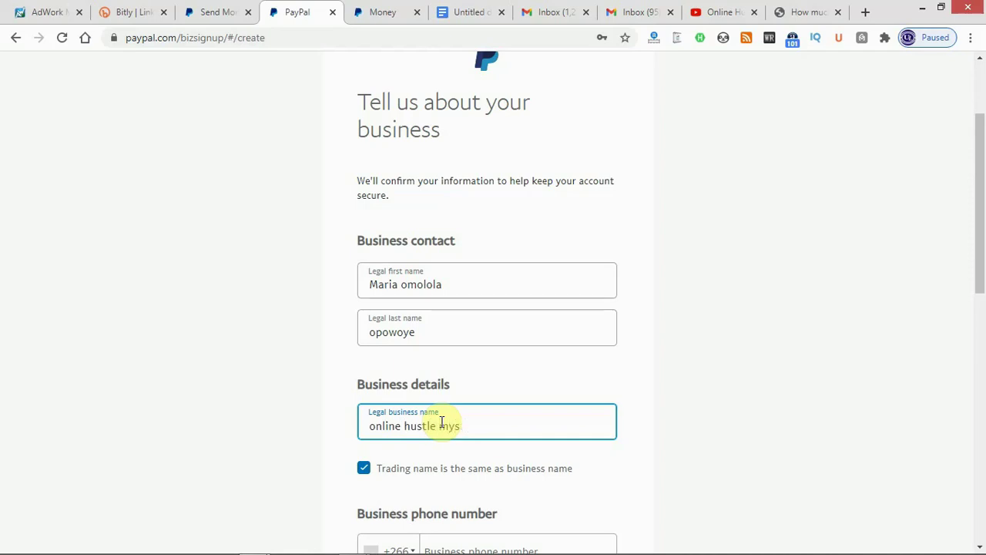
{"action": "type", "text": "tery"}
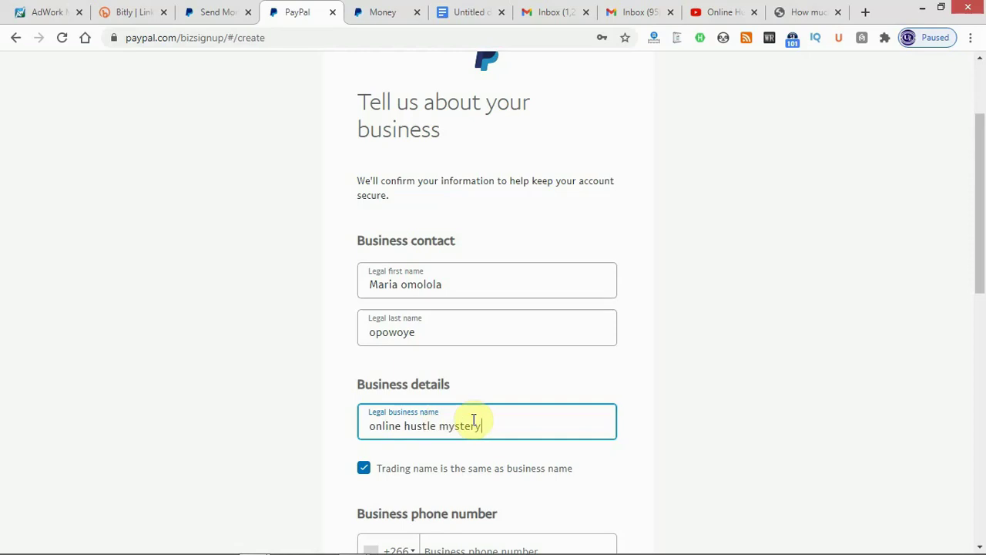
{"action": "left_click_drag", "start_coordinate": [980, 283], "coordinate": [980, 349]}
{"action": "left_click", "coordinate": [485, 367]}
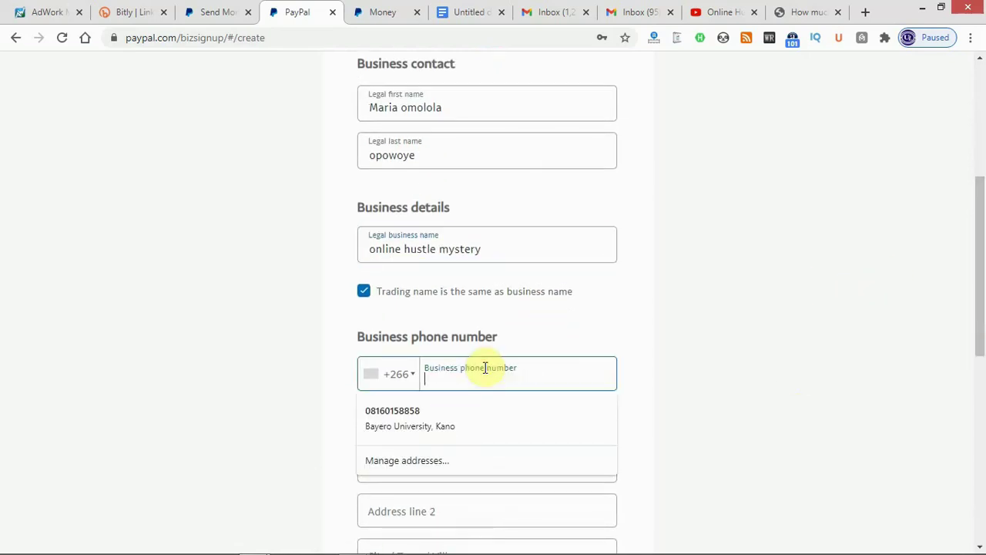
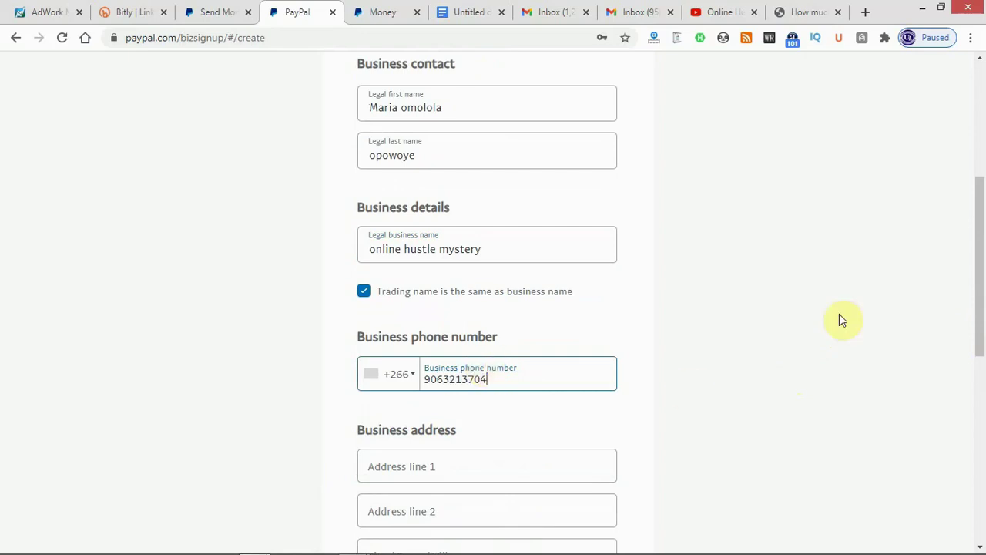
{"action": "left_click_drag", "start_coordinate": [982, 191], "coordinate": [982, 210]}
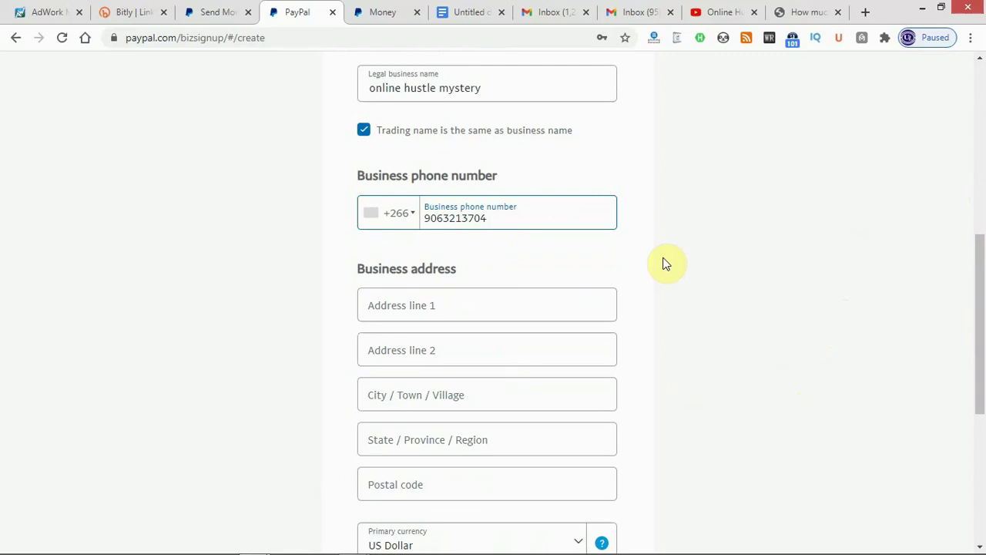
Type the street address into Address line 1, correcting typos with Backspace.
{"action": "left_click", "coordinate": [568, 308]}
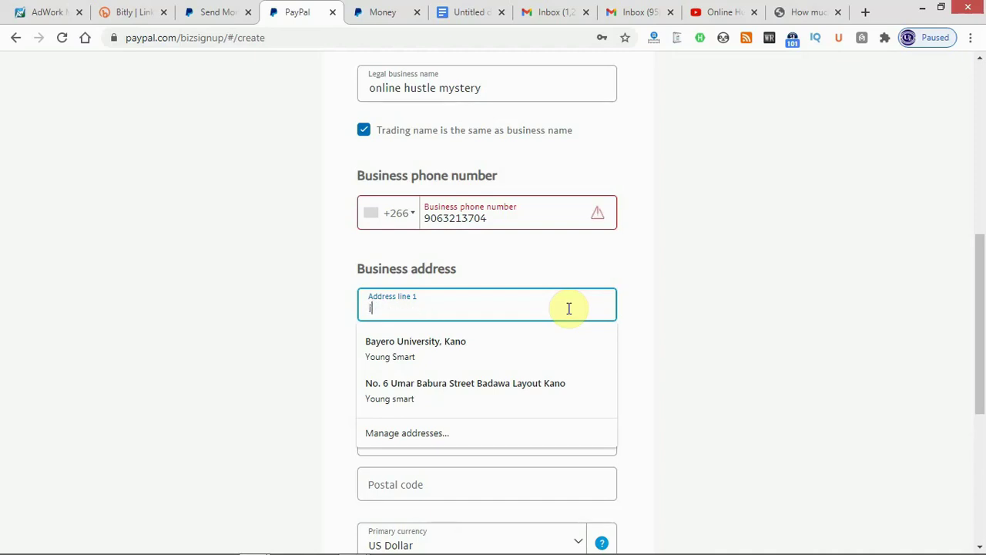
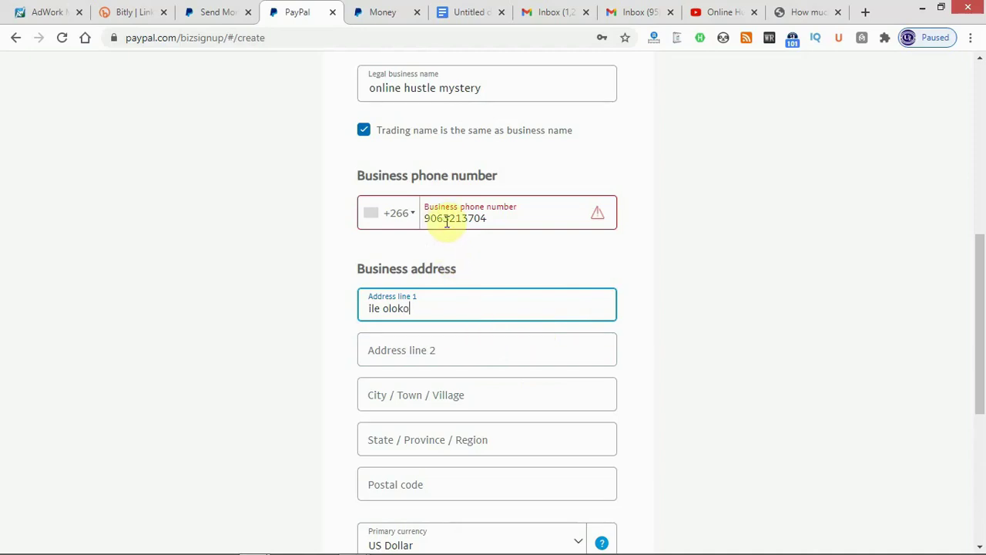
{"action": "left_click_drag", "start_coordinate": [491, 218], "coordinate": [434, 218]}
Change the business phone's country code from +266 to Nigeria +234.
{"action": "left_click", "coordinate": [510, 222]}
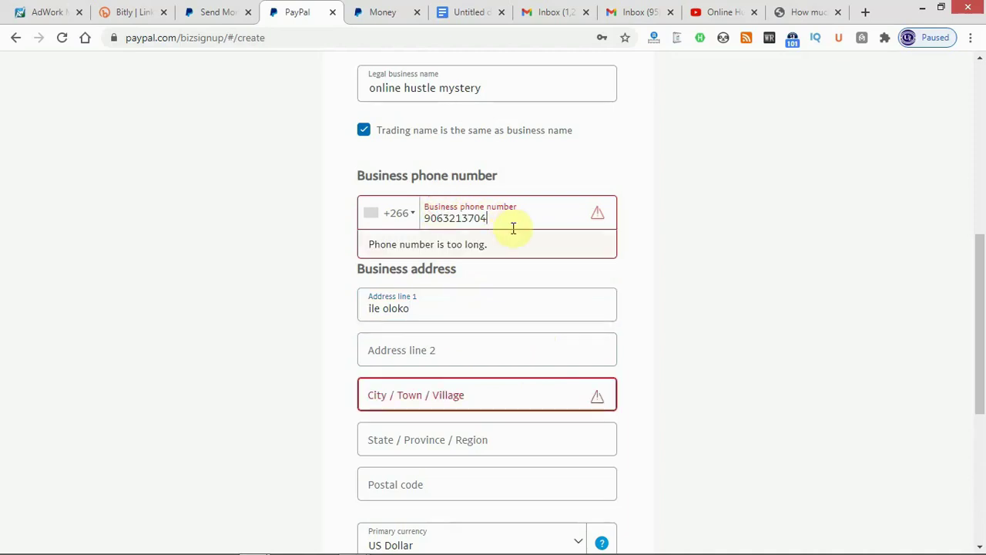
{"action": "left_click", "coordinate": [410, 218]}
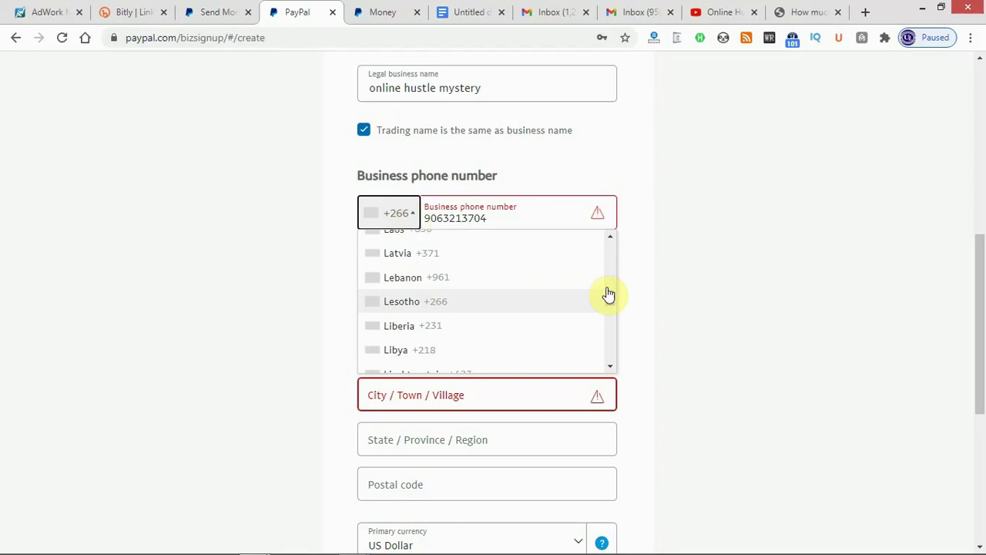
{"action": "left_click_drag", "start_coordinate": [612, 302], "coordinate": [611, 321]}
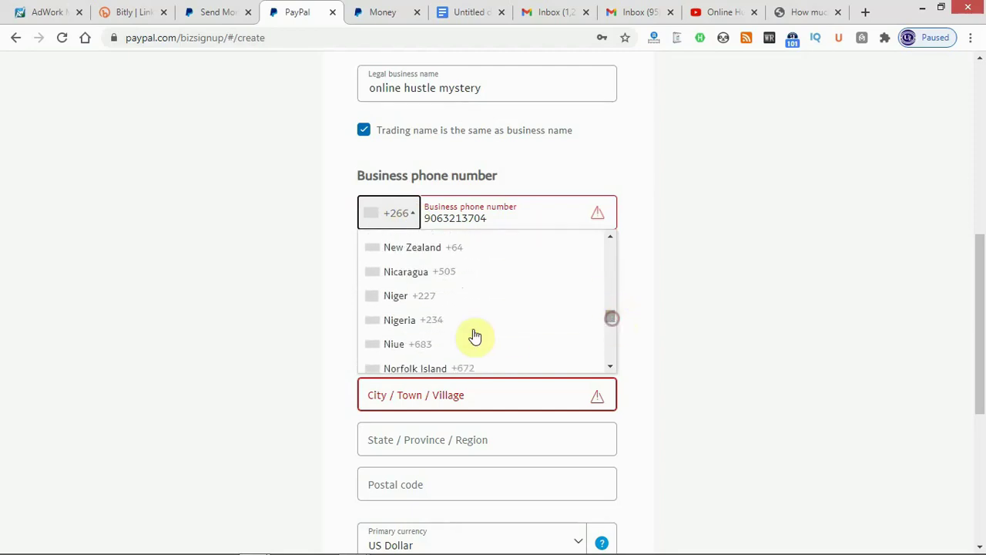
{"action": "left_click", "coordinate": [433, 330]}
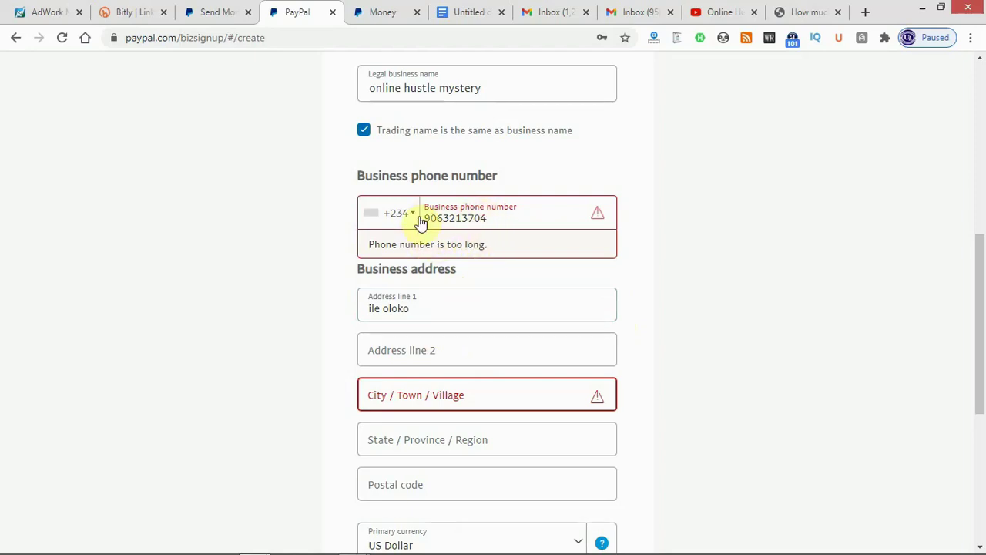
{"action": "left_click", "coordinate": [476, 213]}
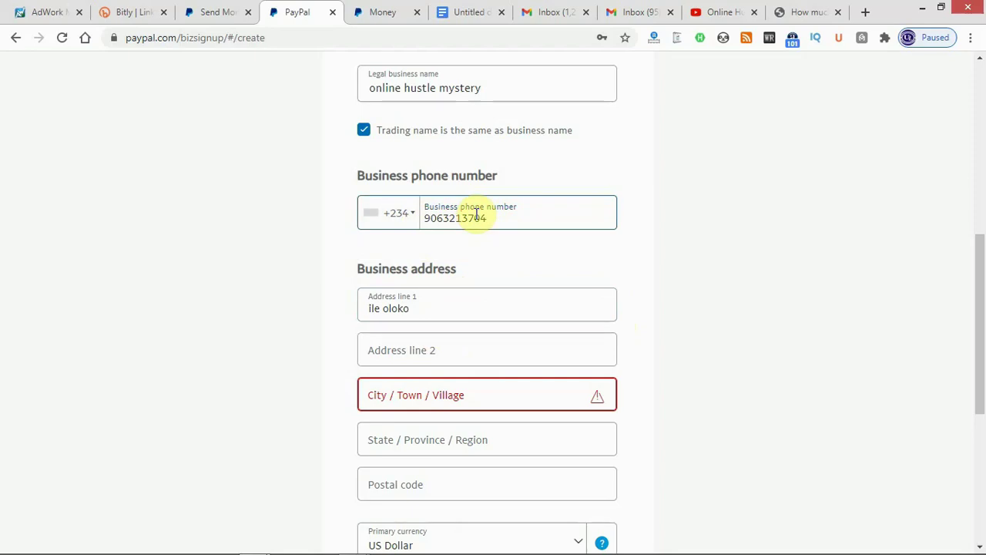
Enter the city and state/region, and start typing the postal code.
{"action": "left_click", "coordinate": [460, 393]}
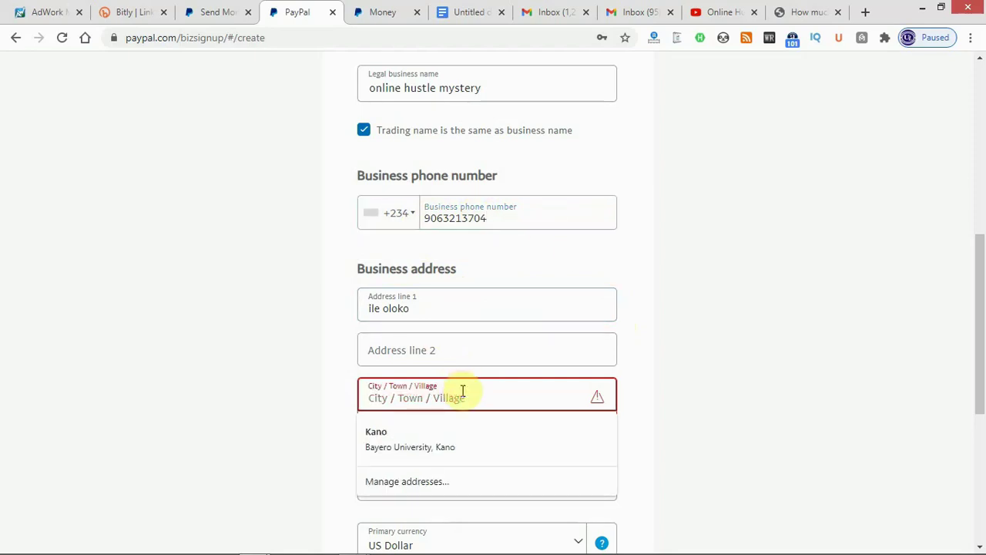
{"action": "type", "text": "kwara"}
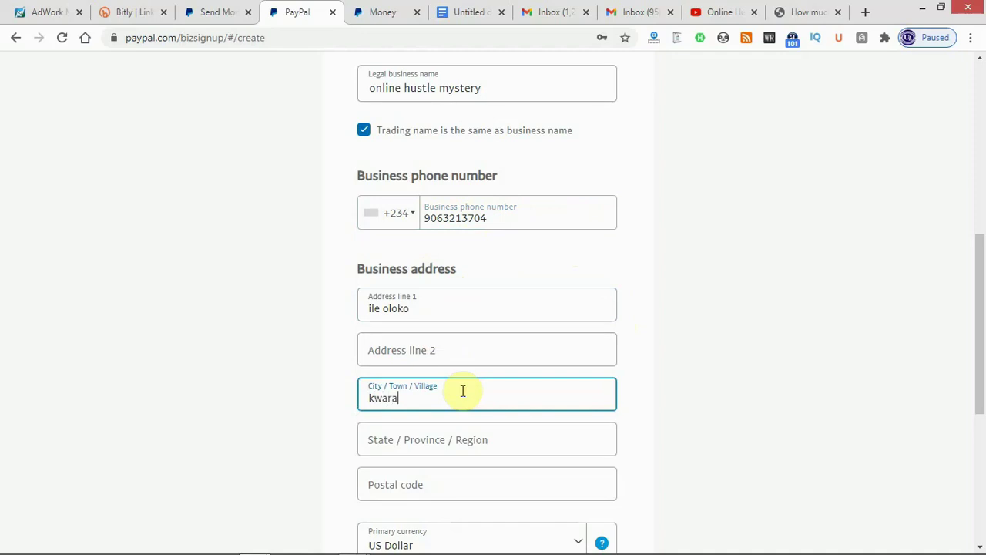
{"action": "type", "text": " state"}
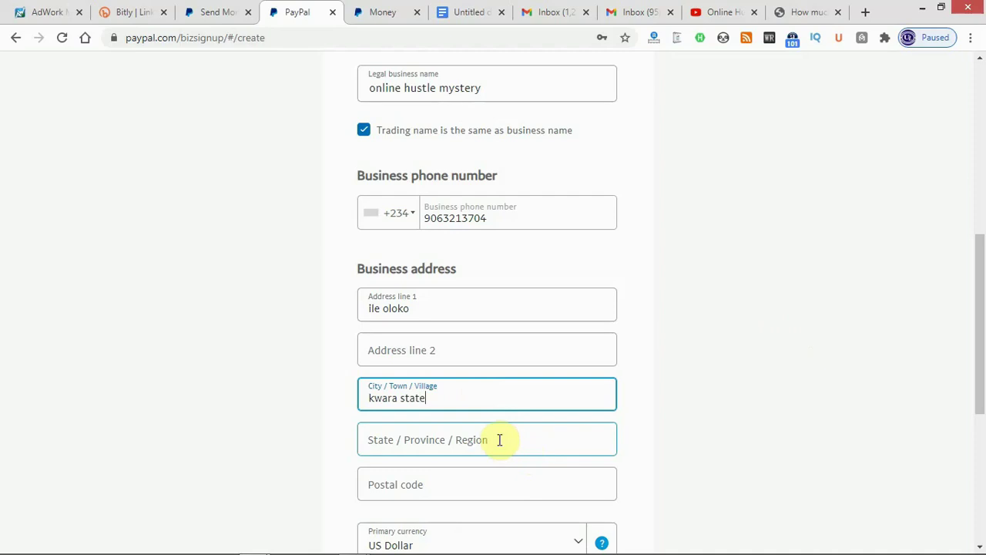
{"action": "left_click_drag", "start_coordinate": [982, 308], "coordinate": [985, 365]}
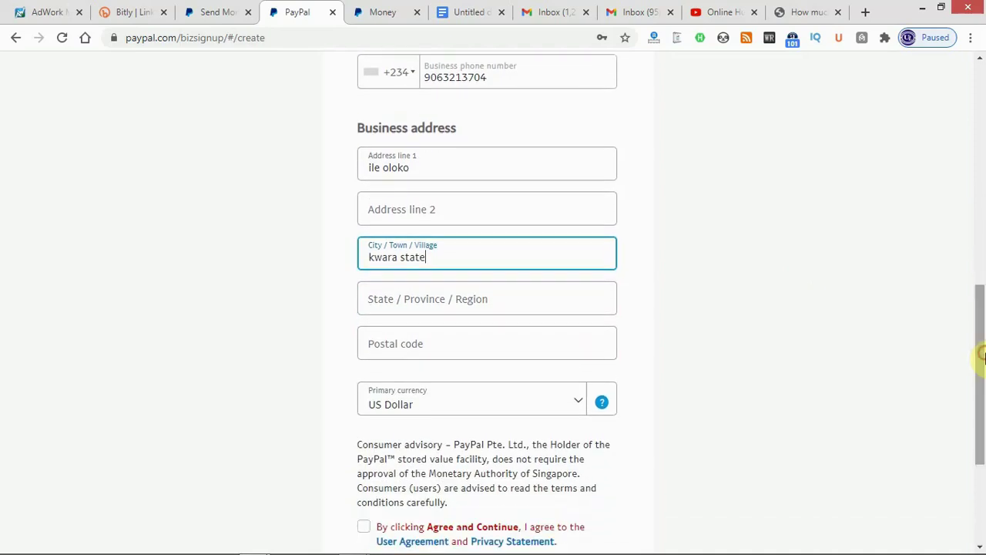
{"action": "left_click", "coordinate": [411, 300]}
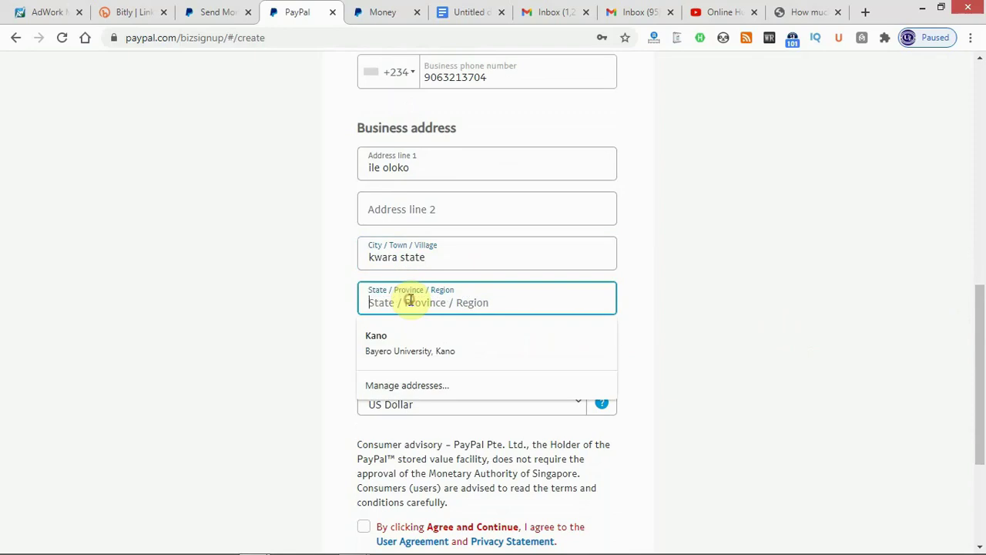
{"action": "type", "text": "kwara state"}
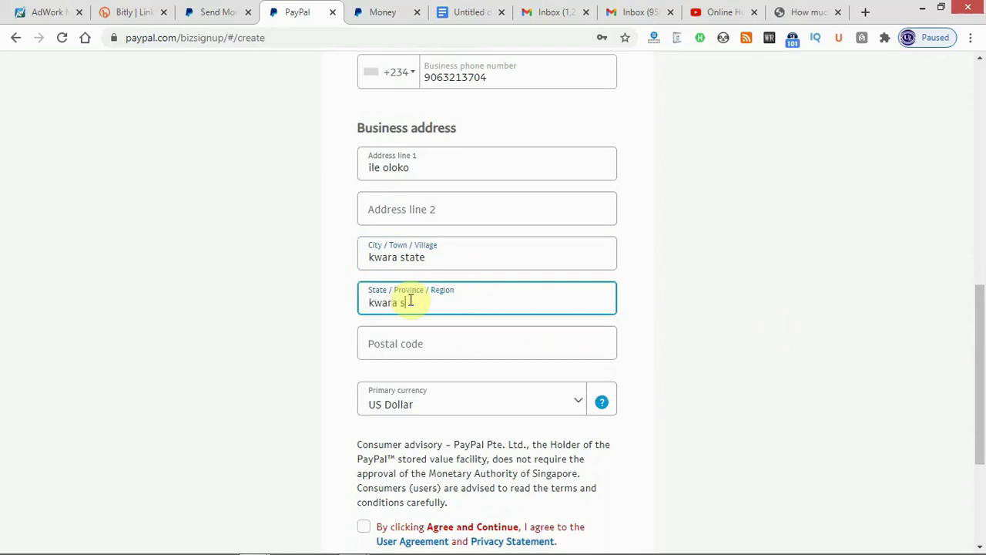
{"action": "left_click", "coordinate": [387, 347]}
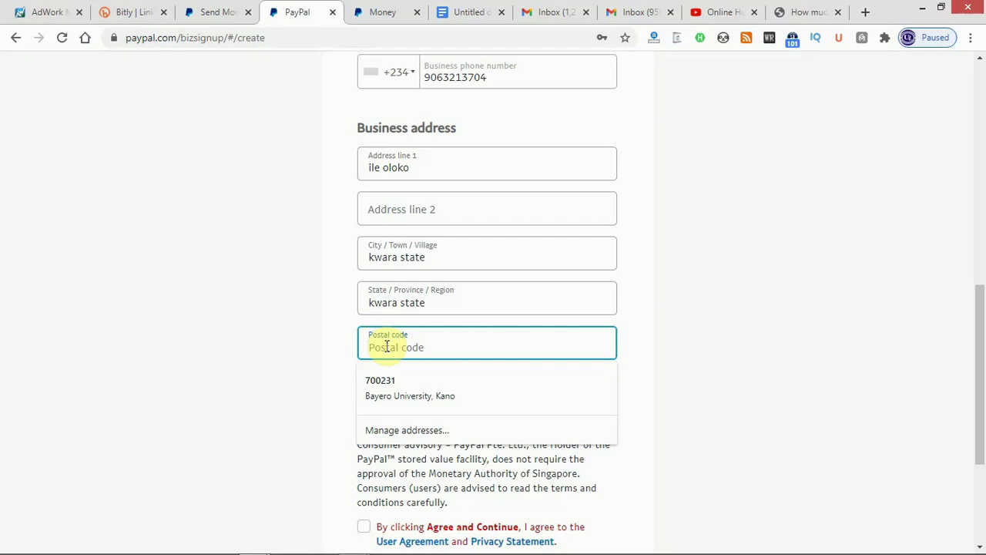
{"action": "type", "text": "250102"}
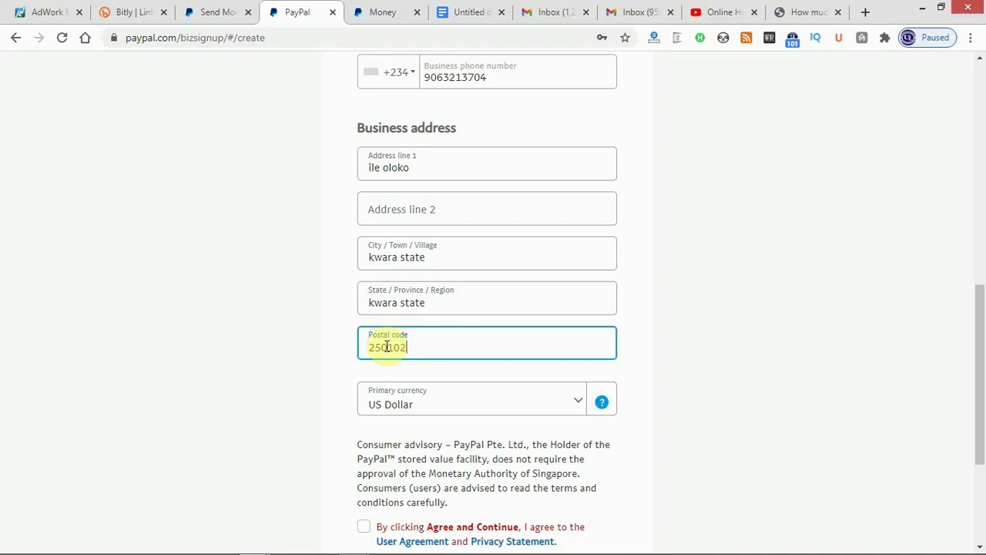
Keep US Dollar selected in the Primary currency dropdown.
{"action": "left_click", "coordinate": [581, 408]}
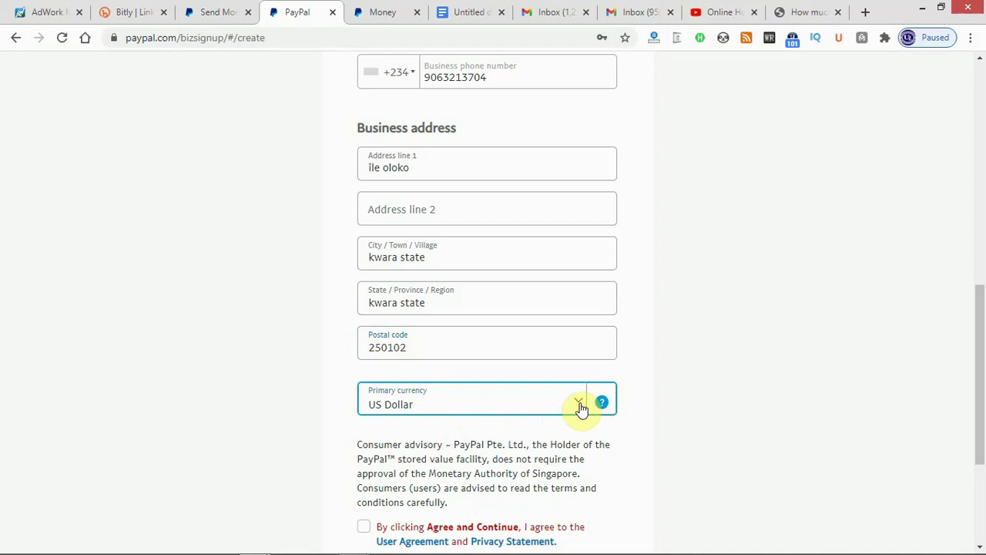
{"action": "left_click", "coordinate": [581, 408]}
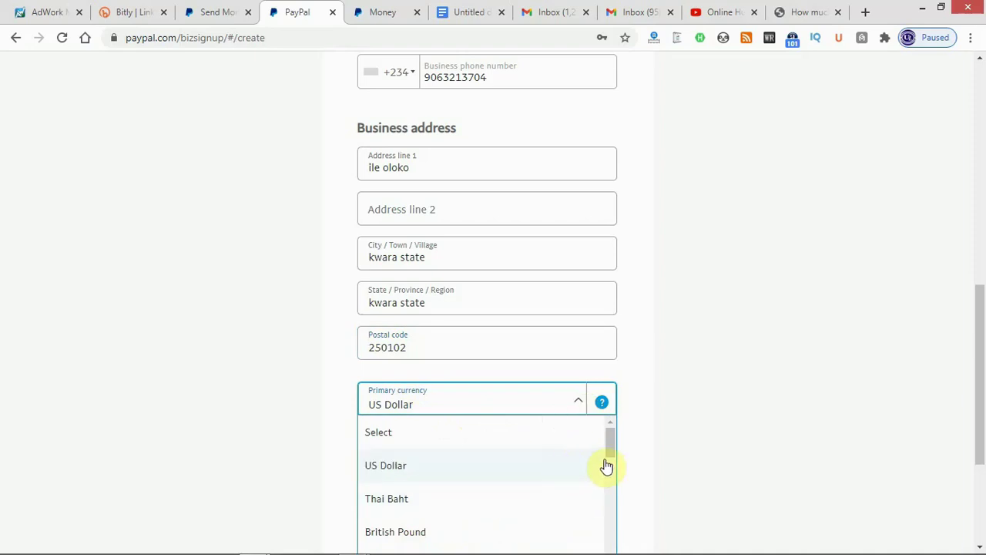
{"action": "left_click_drag", "start_coordinate": [979, 380], "coordinate": [982, 479]}
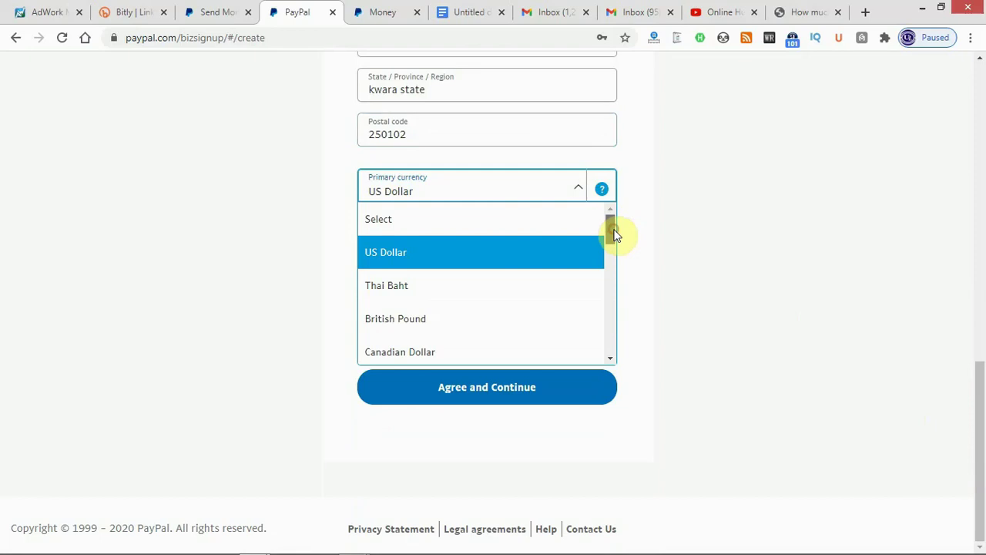
{"action": "mouse_move", "coordinate": [614, 239]}
{"action": "left_mouse_down"}
{"action": "mouse_move", "coordinate": [617, 353]}
{"action": "mouse_move", "coordinate": [614, 226]}
{"action": "left_mouse_up"}
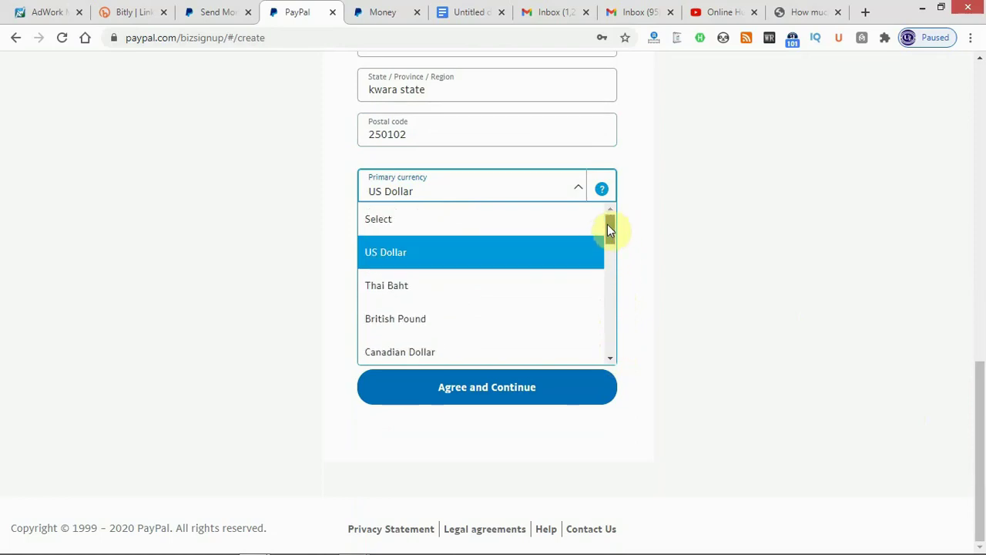
{"action": "left_click", "coordinate": [565, 253]}
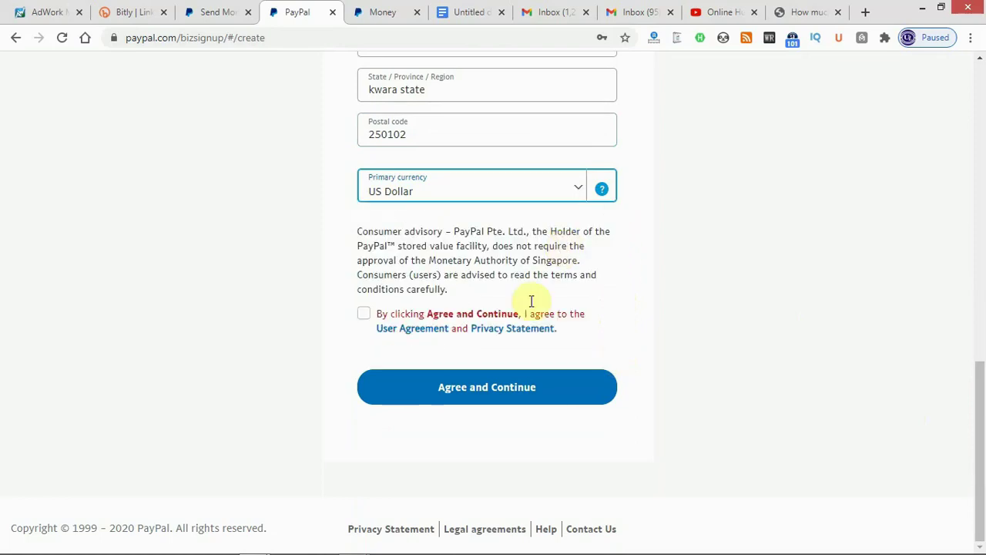
Accept the user agreement and privacy statement and submit the business details.
{"action": "left_click", "coordinate": [364, 313]}
{"action": "left_click", "coordinate": [459, 402]}
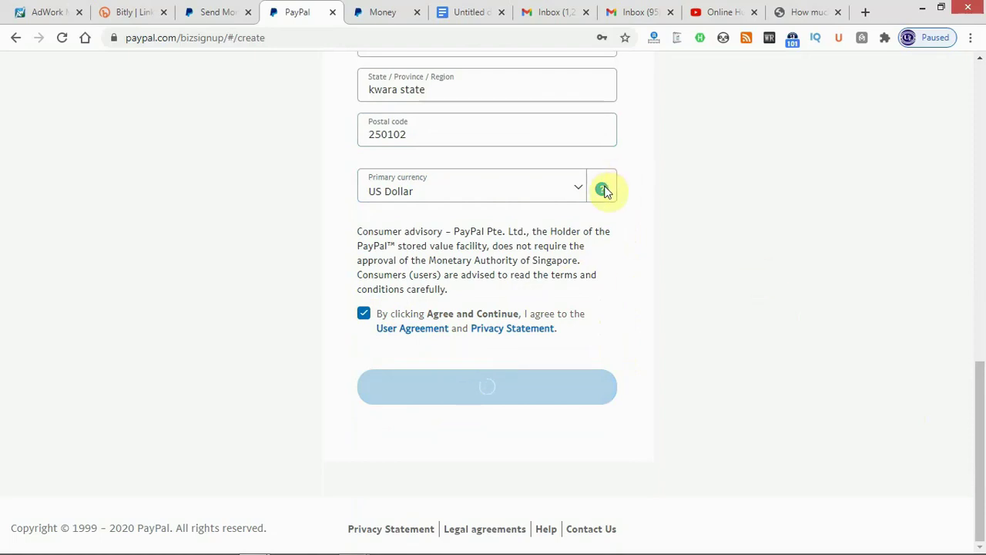
{"action": "left_click_drag", "start_coordinate": [984, 443], "coordinate": [983, 289]}
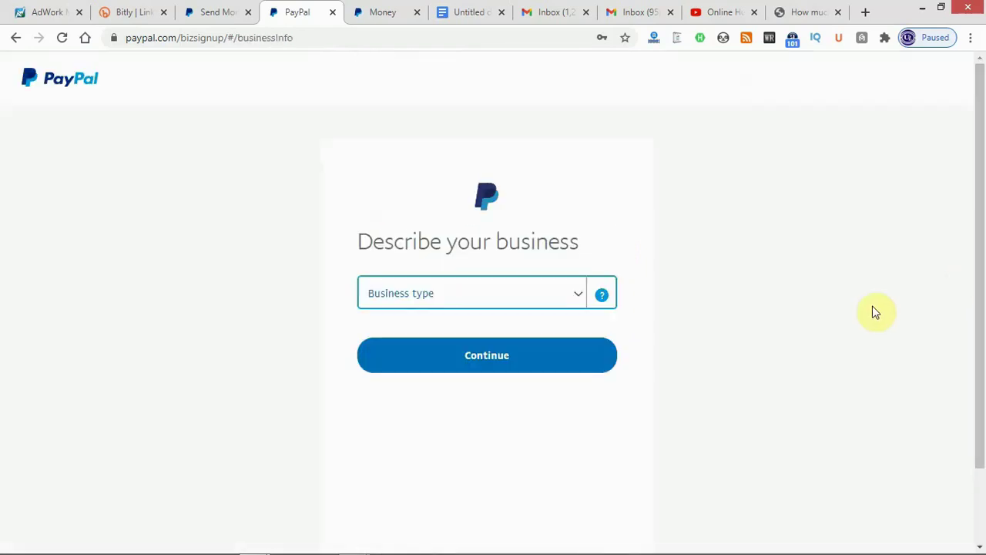
Set business type to Individual/Sole Proprietorship and keywords to Business Services, found by searching 'compu'.
{"action": "left_click", "coordinate": [576, 301]}
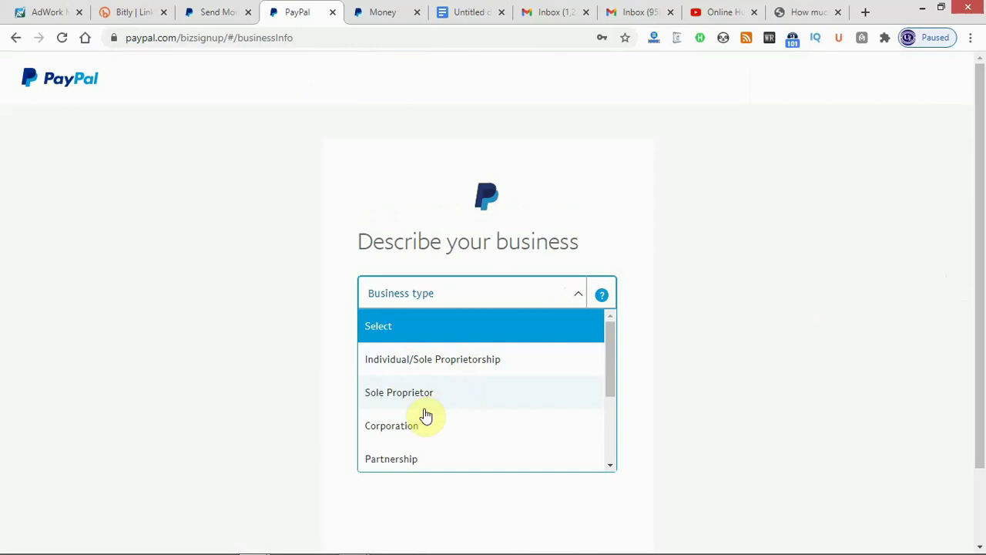
{"action": "left_click_drag", "start_coordinate": [611, 376], "coordinate": [621, 429]}
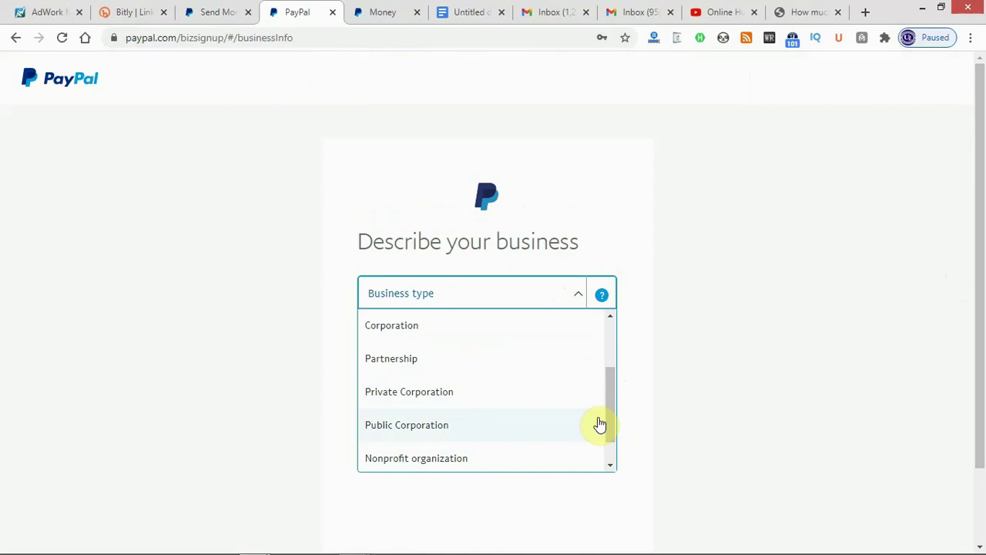
{"action": "left_click_drag", "start_coordinate": [609, 423], "coordinate": [618, 365]}
{"action": "left_click", "coordinate": [544, 361]}
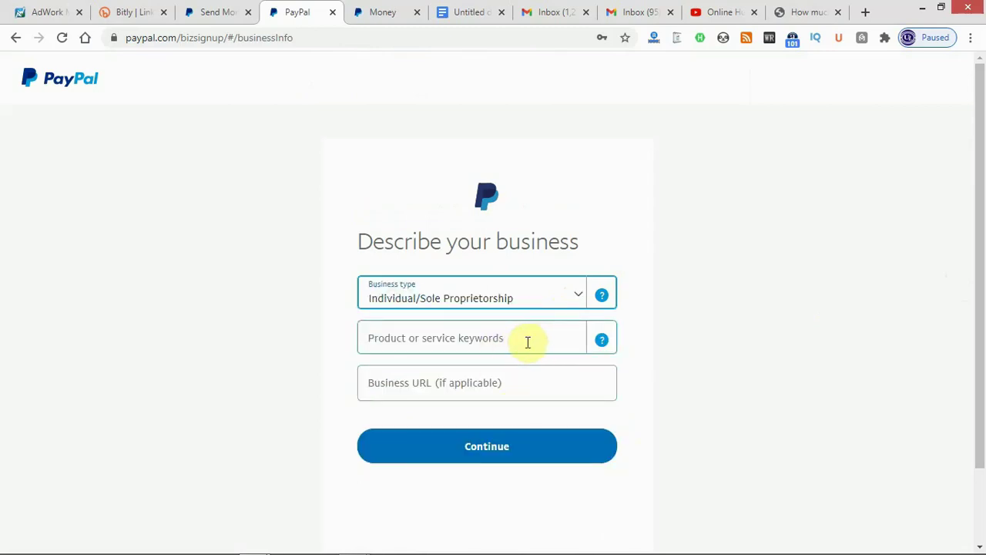
{"action": "left_click", "coordinate": [527, 342]}
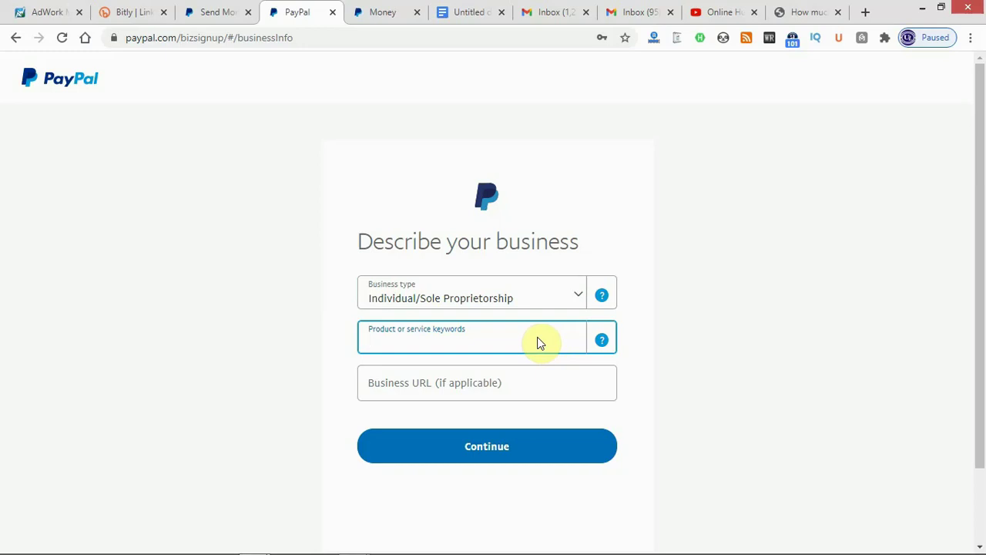
{"action": "type", "text": "compu"}
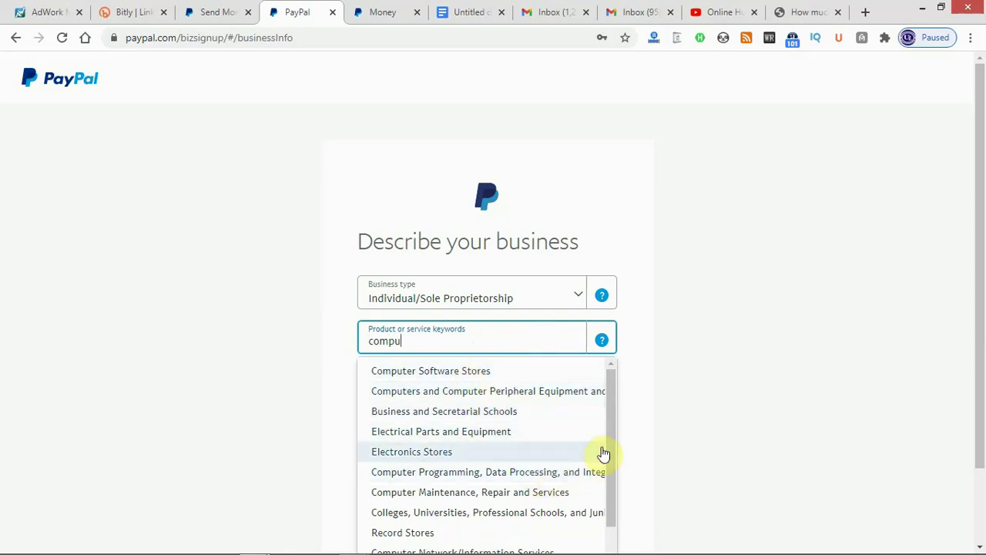
{"action": "left_click_drag", "start_coordinate": [610, 445], "coordinate": [610, 524]}
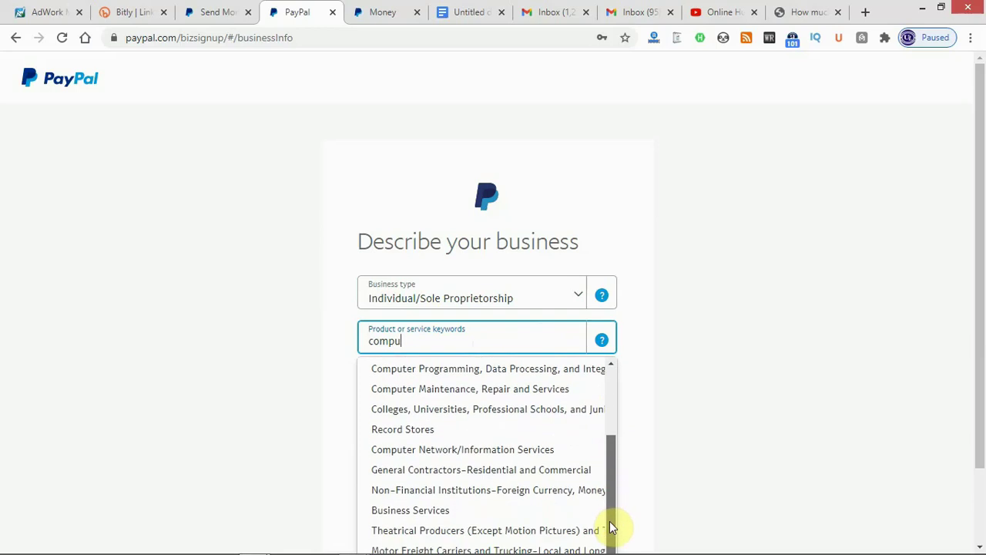
{"action": "left_click", "coordinate": [513, 515]}
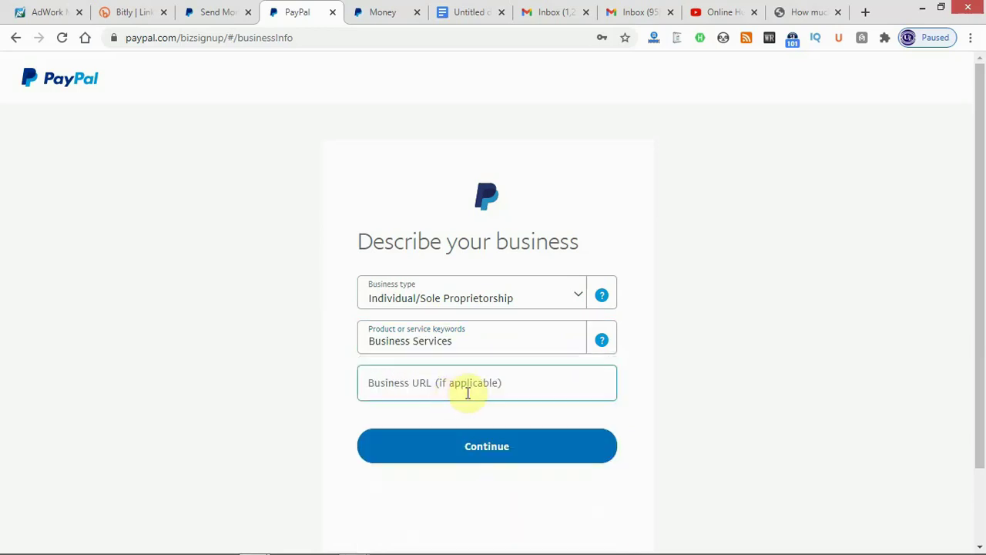
{"action": "left_click", "coordinate": [456, 389]}
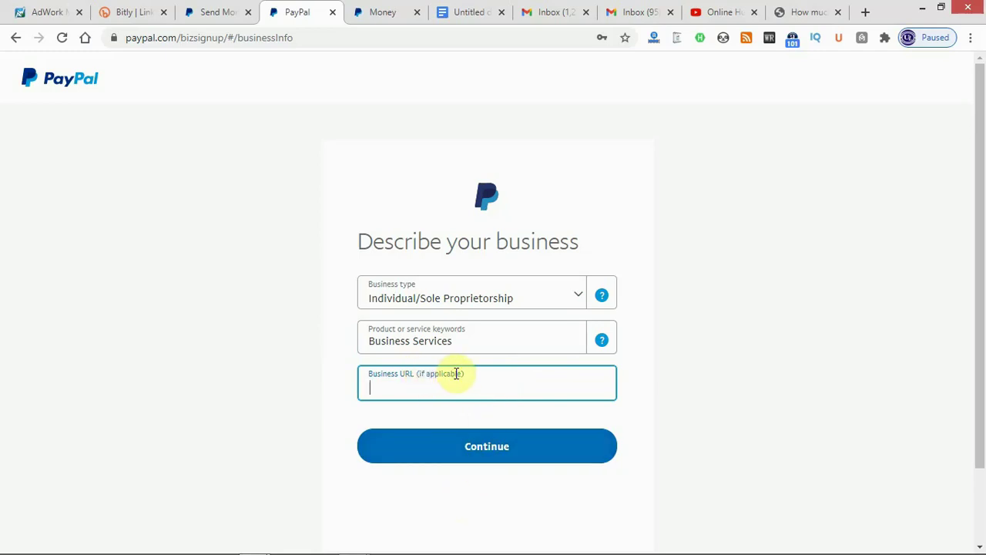
{"action": "left_click", "coordinate": [484, 449]}
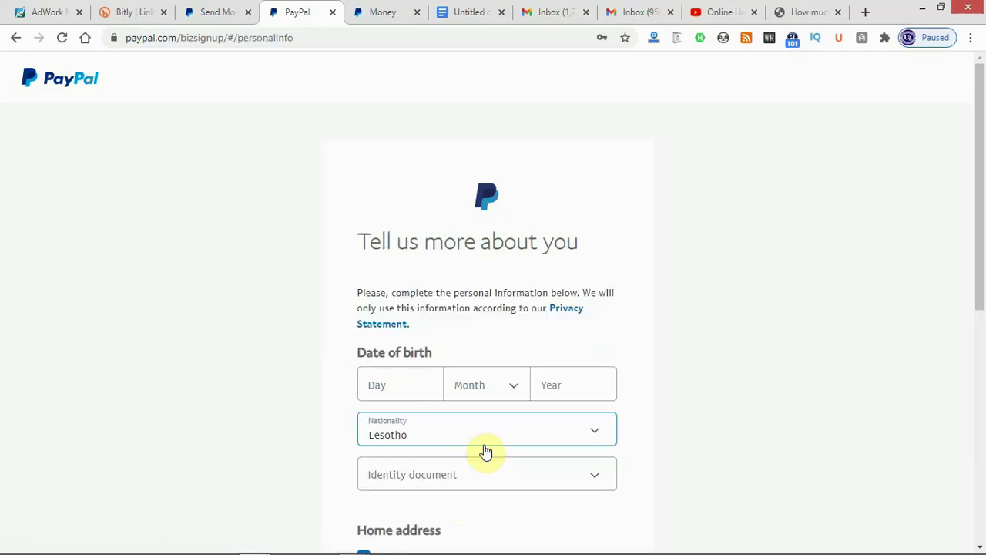
{"action": "left_click", "coordinate": [402, 375]}
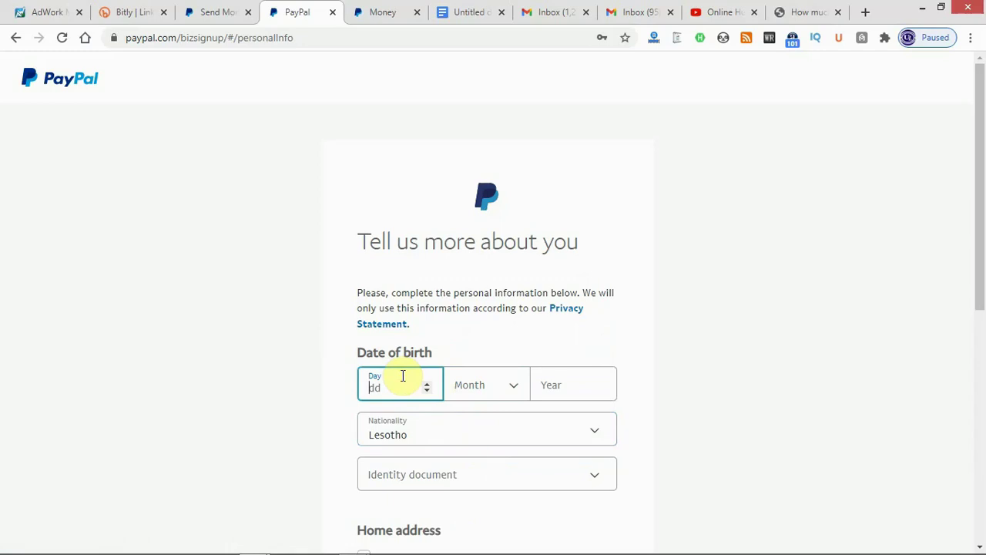
{"action": "type", "text": "4"}
{"action": "left_click", "coordinate": [453, 387]}
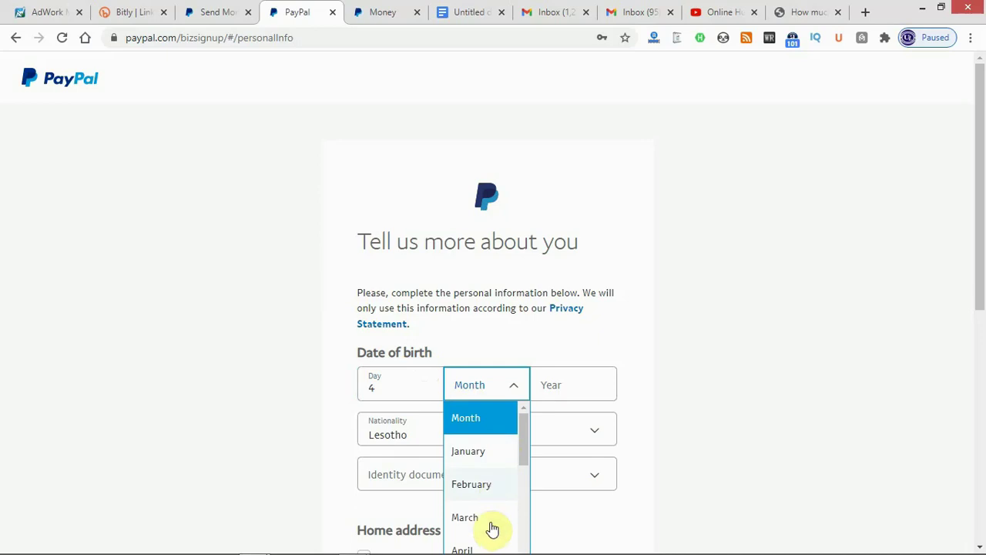
{"action": "left_click", "coordinate": [484, 547]}
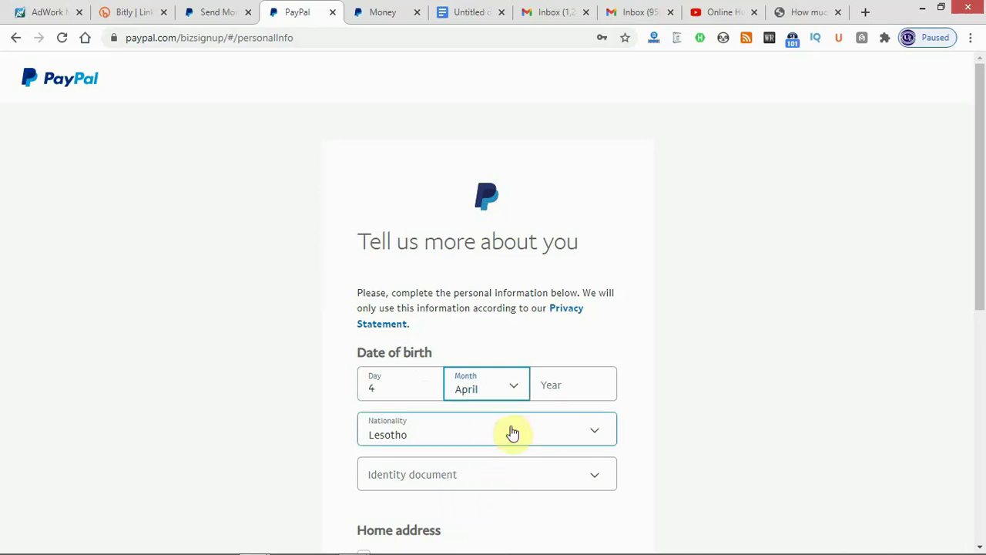
{"action": "left_click", "coordinate": [550, 387]}
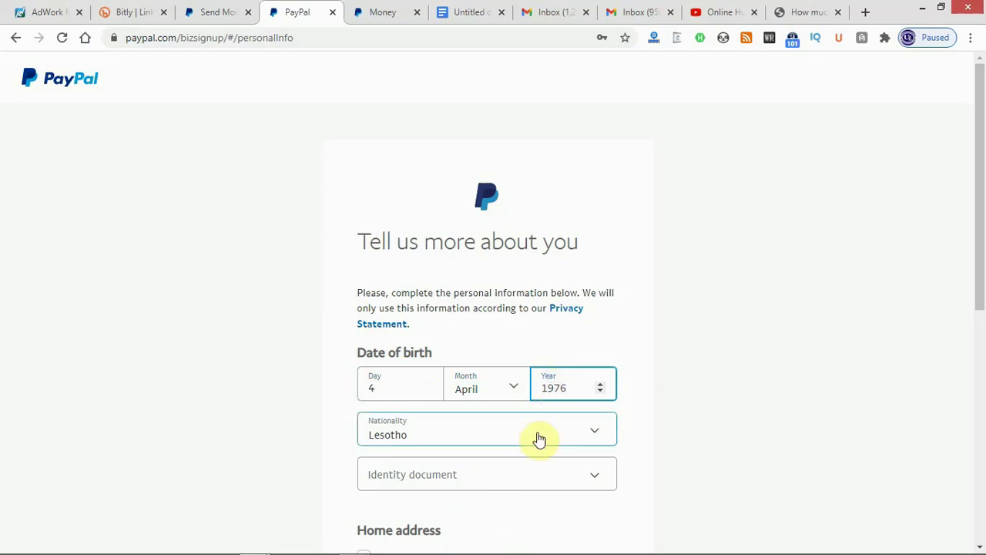
Scroll through the Nationality list to locate the right country.
{"action": "left_click", "coordinate": [594, 437]}
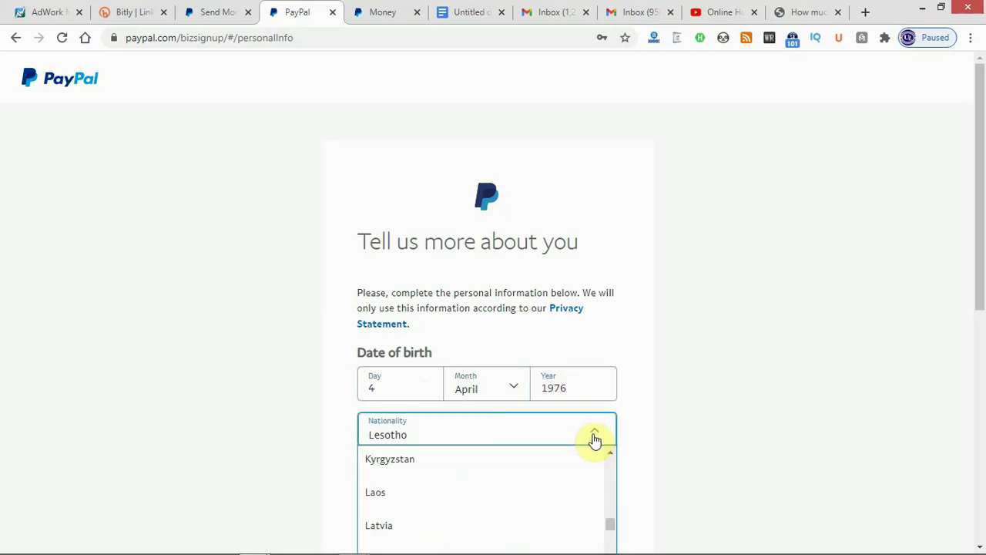
{"action": "left_click_drag", "start_coordinate": [979, 282], "coordinate": [979, 374]}
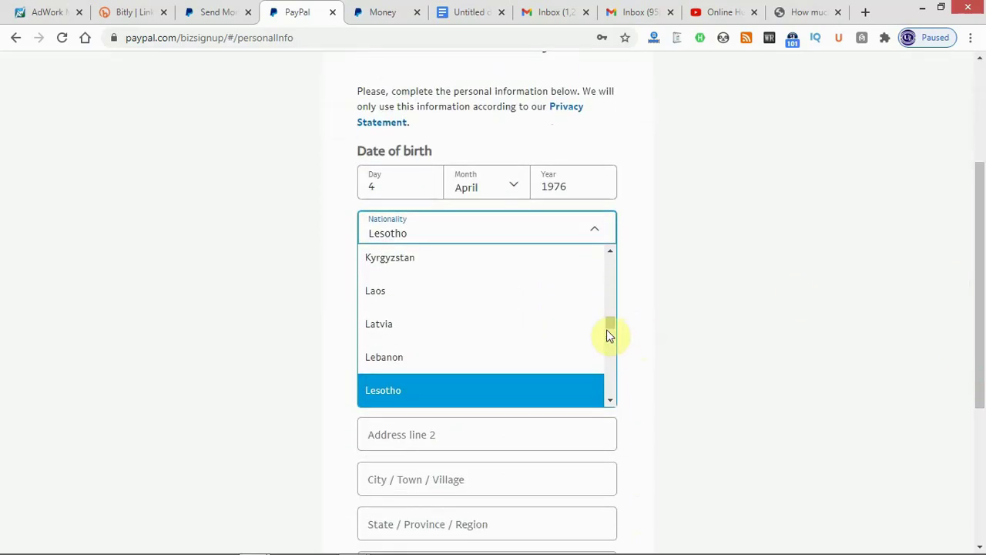
{"action": "left_click_drag", "start_coordinate": [609, 323], "coordinate": [614, 347]}
Set nationality to Nigeria and paste in a National ID number as the identity document.
{"action": "left_click", "coordinate": [501, 373]}
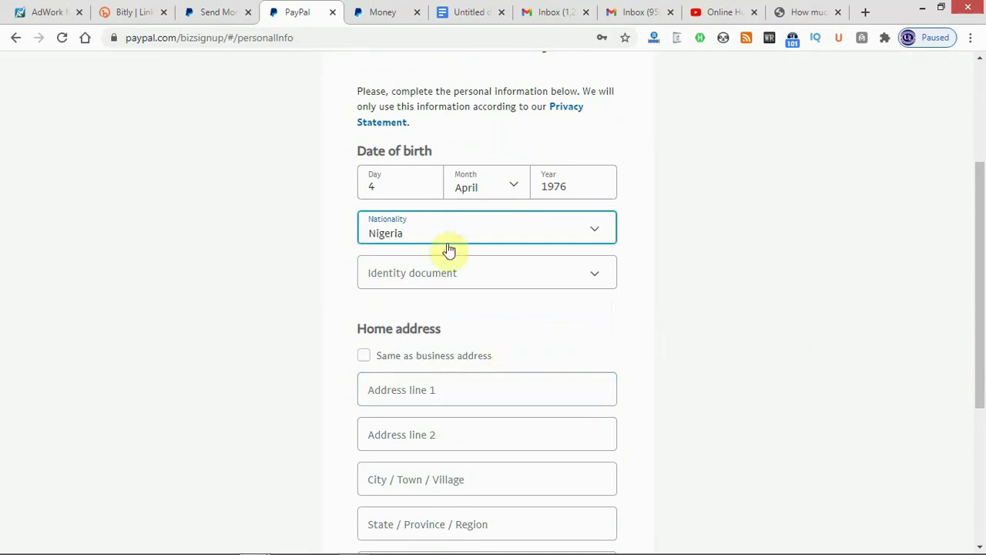
{"action": "left_click", "coordinate": [458, 275]}
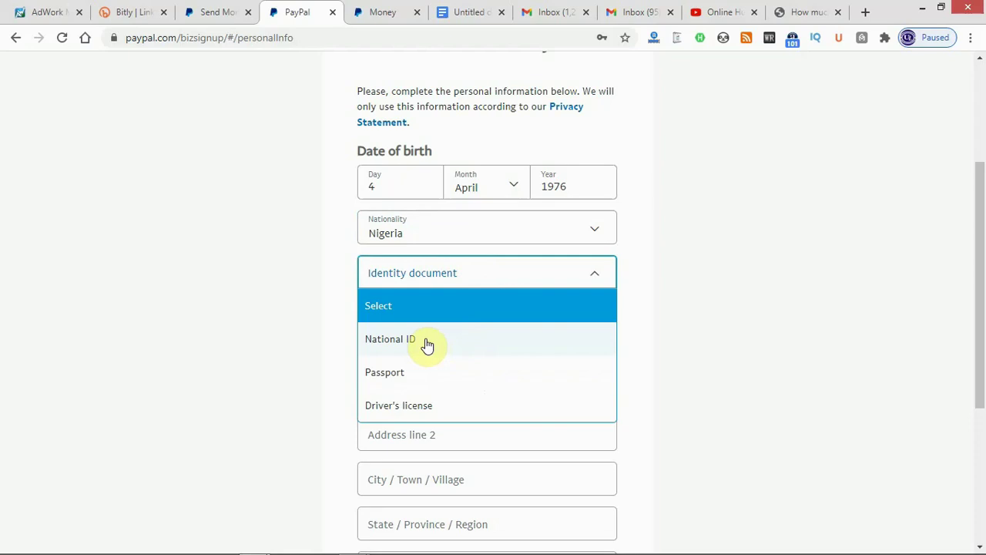
{"action": "left_click", "coordinate": [425, 340]}
{"action": "left_click", "coordinate": [434, 324]}
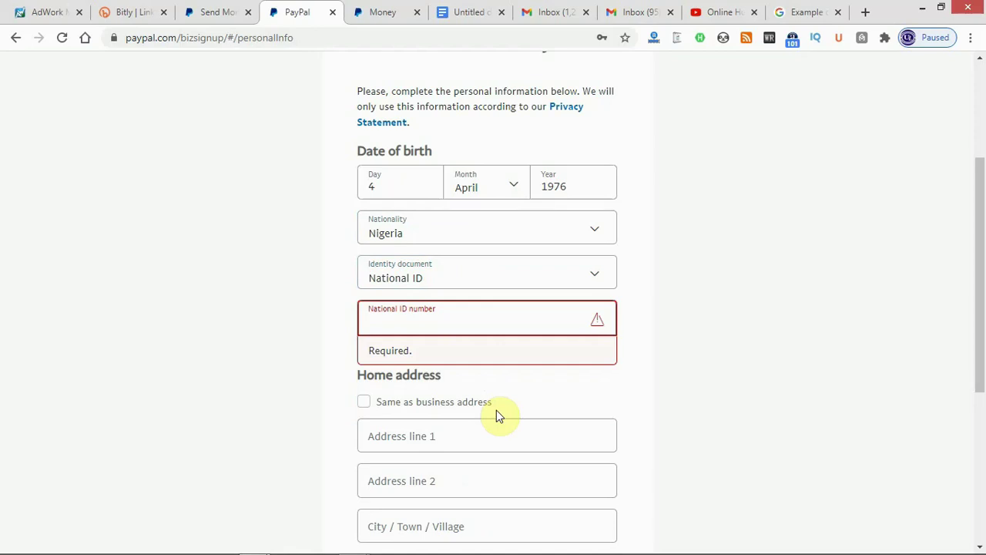
{"action": "key", "text": "ctrl+v"}
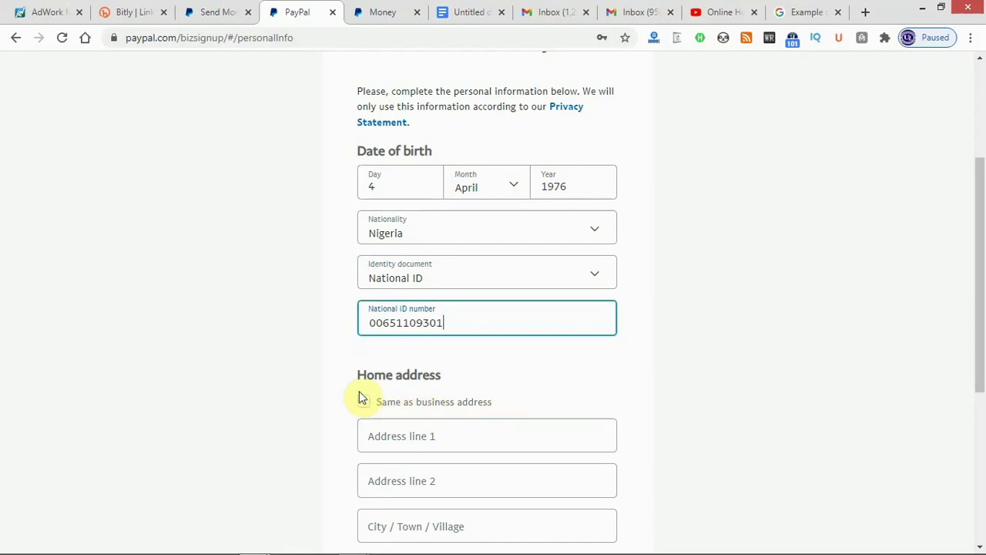
Make the home address the same as the business address and submit the personal details.
{"action": "left_click_drag", "start_coordinate": [978, 312], "coordinate": [979, 401]}
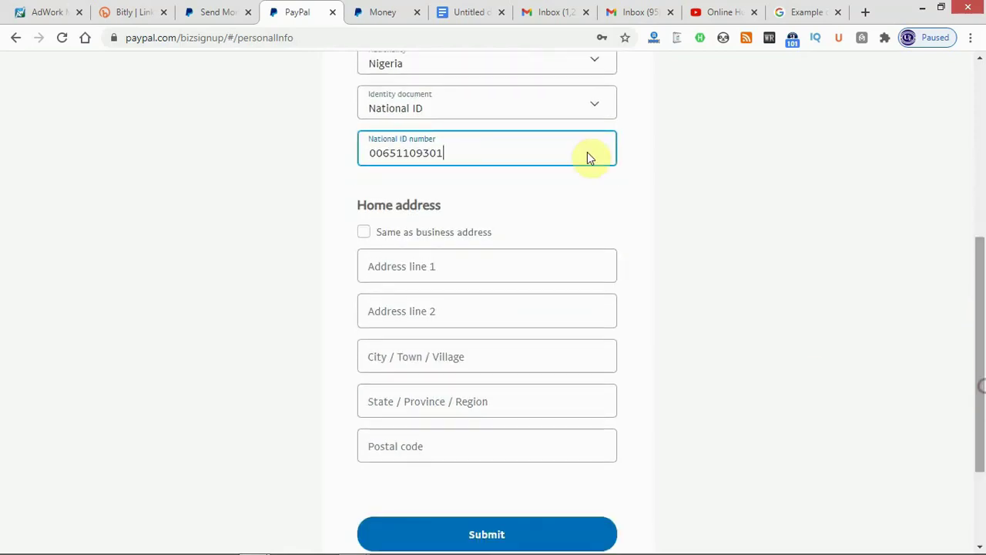
{"action": "left_click", "coordinate": [364, 230]}
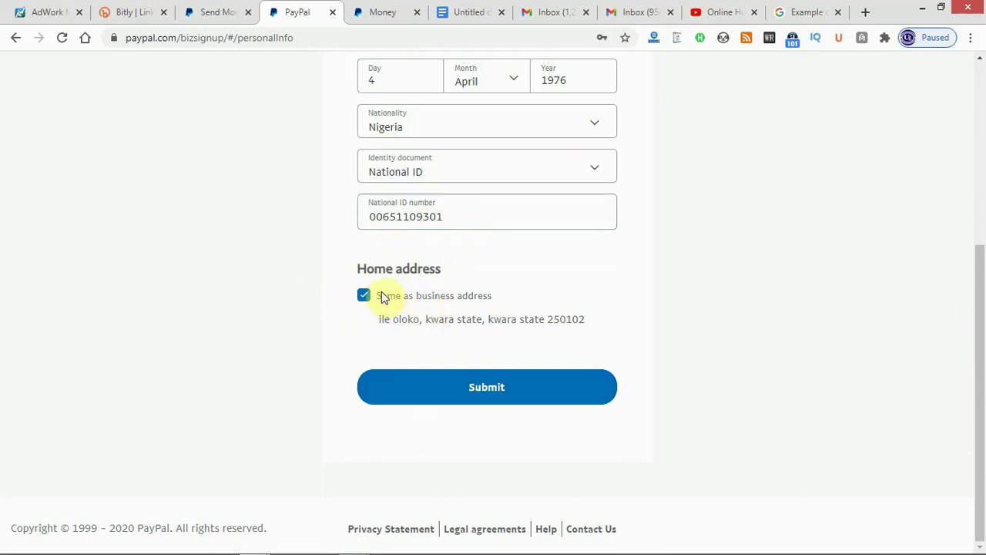
{"action": "left_click", "coordinate": [494, 396]}
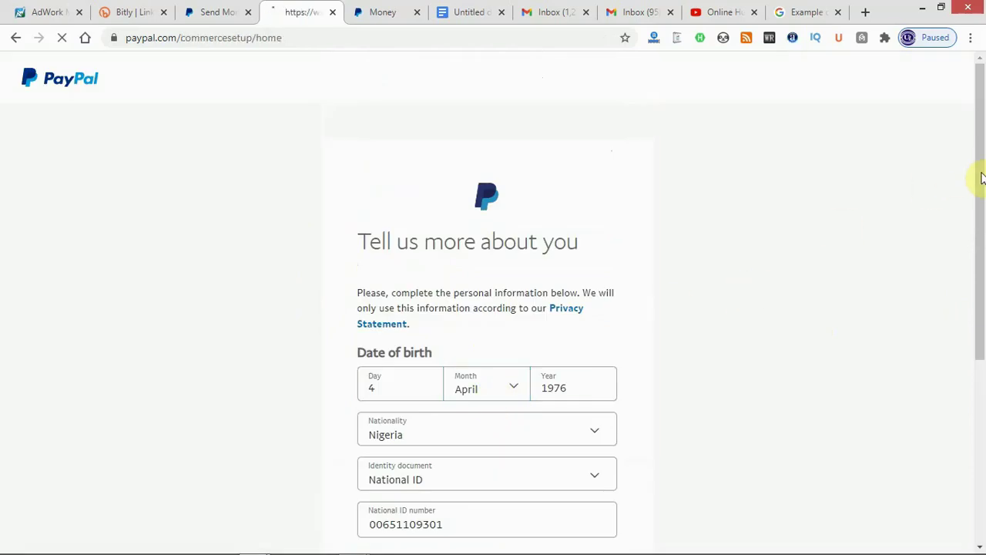
Browse the welcome page via Tools > Business Setup, then head to the Summary dashboard.
{"action": "left_click_drag", "start_coordinate": [981, 176], "coordinate": [982, 335]}
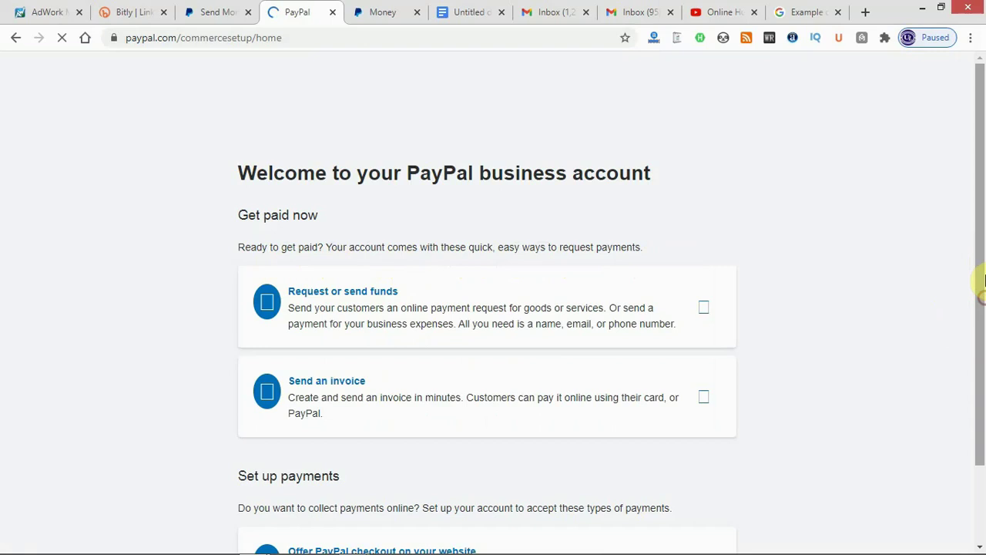
{"action": "left_click_drag", "start_coordinate": [980, 262], "coordinate": [979, 346]}
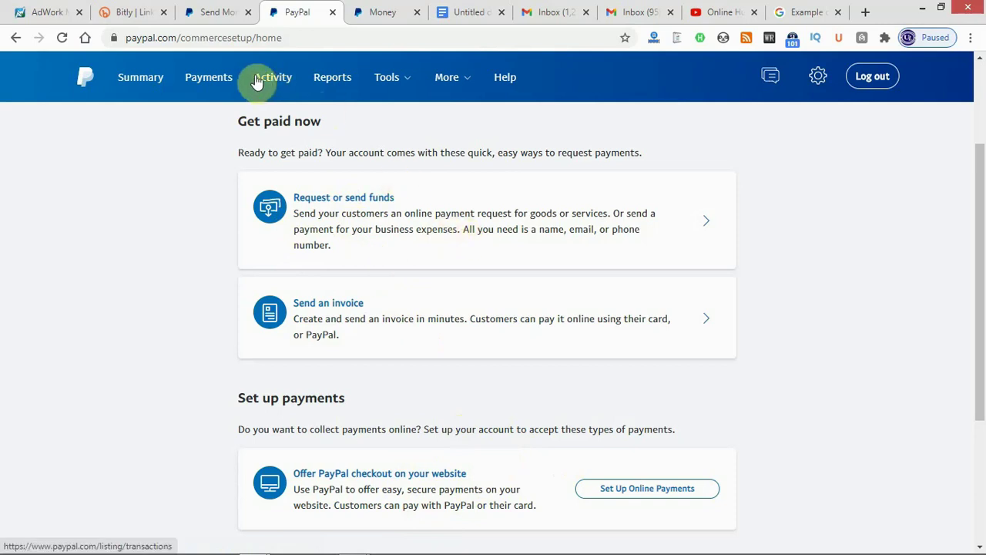
{"action": "left_click", "coordinate": [399, 76]}
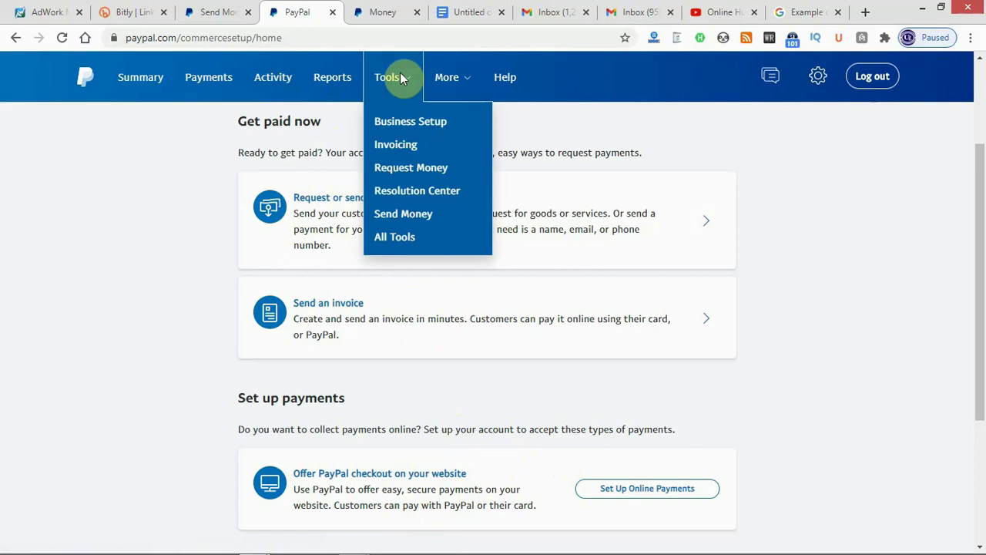
{"action": "left_click", "coordinate": [410, 127]}
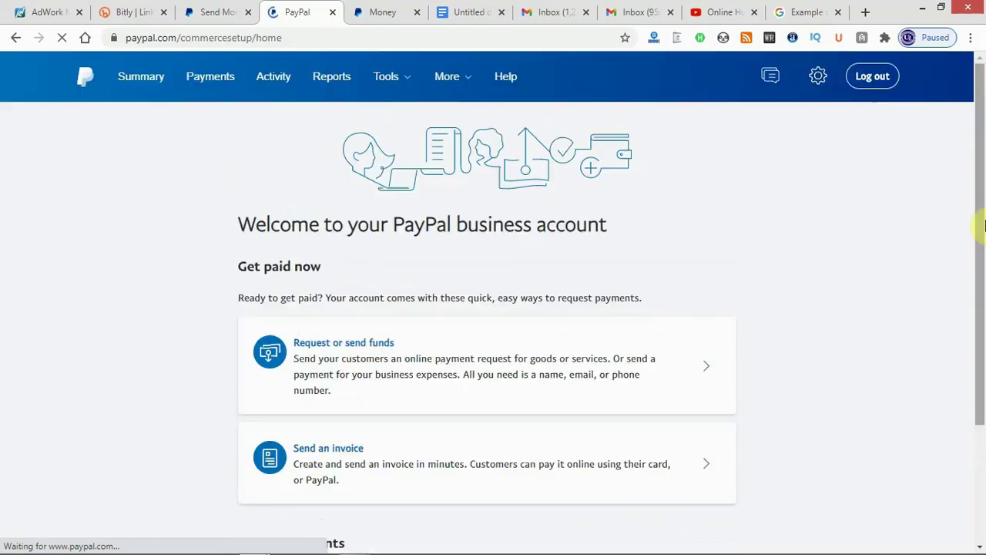
{"action": "left_click_drag", "start_coordinate": [984, 190], "coordinate": [977, 270]}
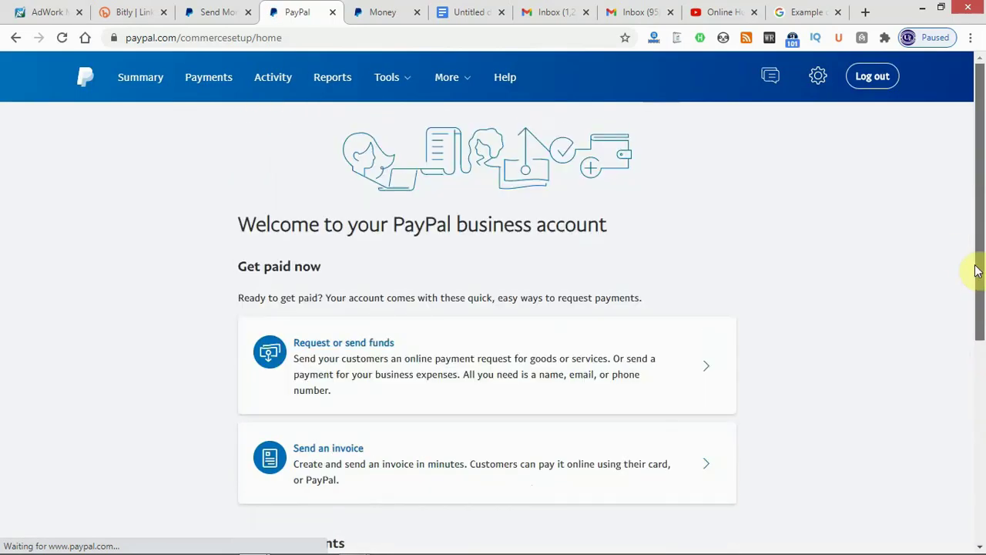
{"action": "scroll", "coordinate": [976, 308], "scroll_direction": "down", "scroll_amount": 2}
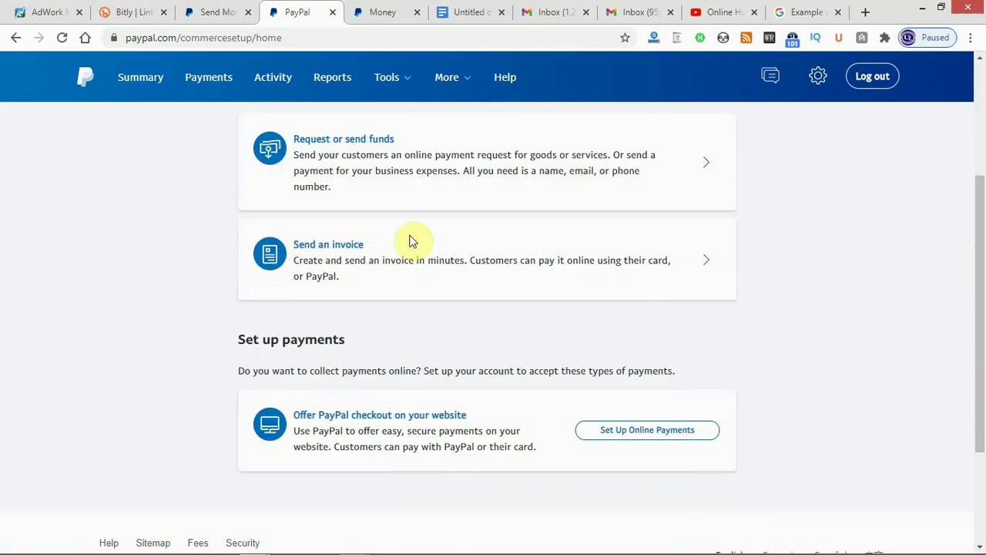
{"action": "left_click", "coordinate": [140, 79]}
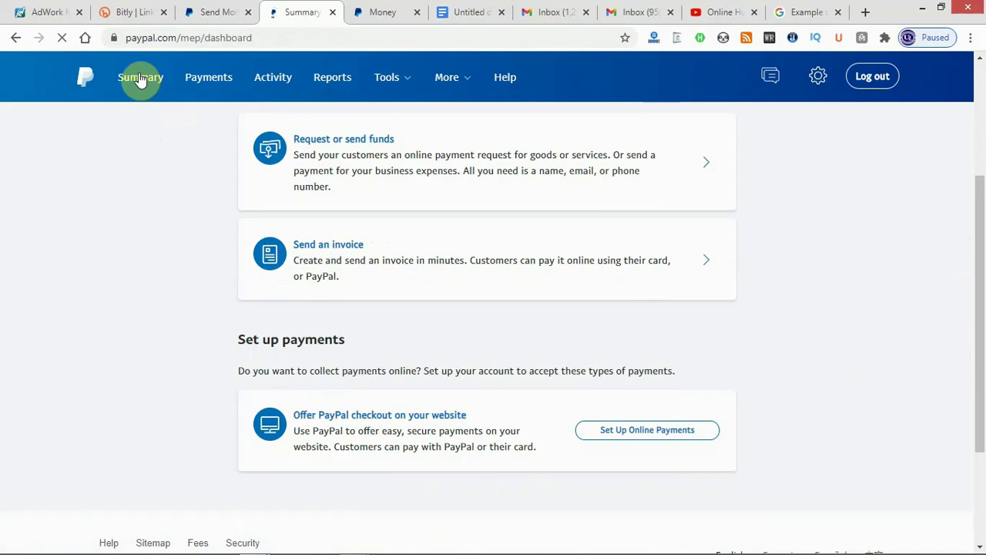
Load Summary, hide the finish-setup banner, and switch to the Gmail Inbox tab.
{"action": "left_click", "coordinate": [139, 80]}
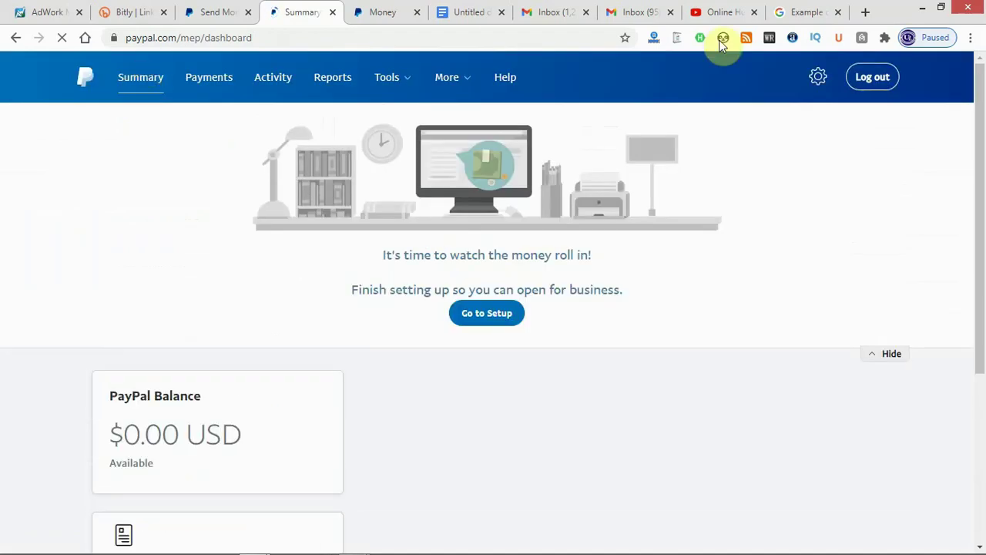
{"action": "mouse_move", "coordinate": [955, 118]}
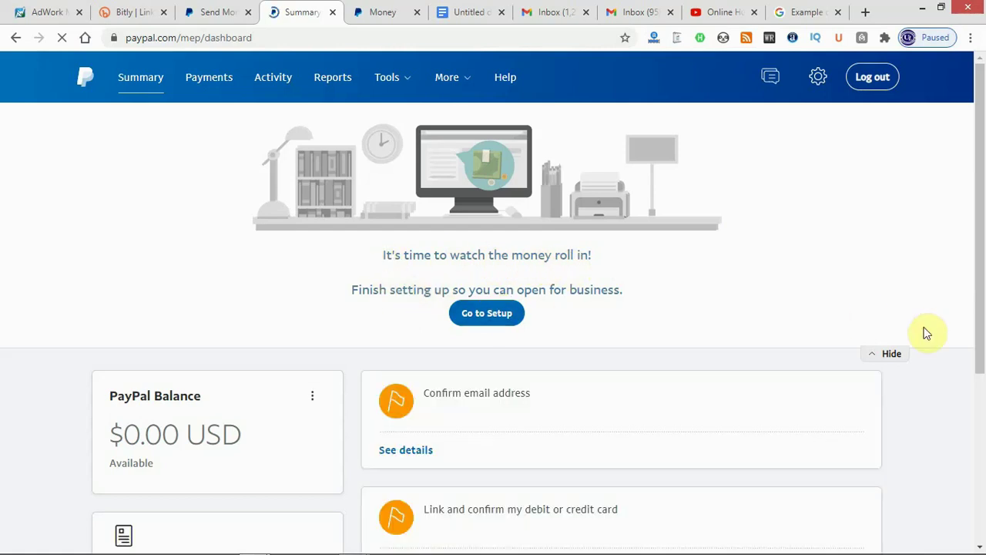
{"action": "left_click", "coordinate": [888, 353]}
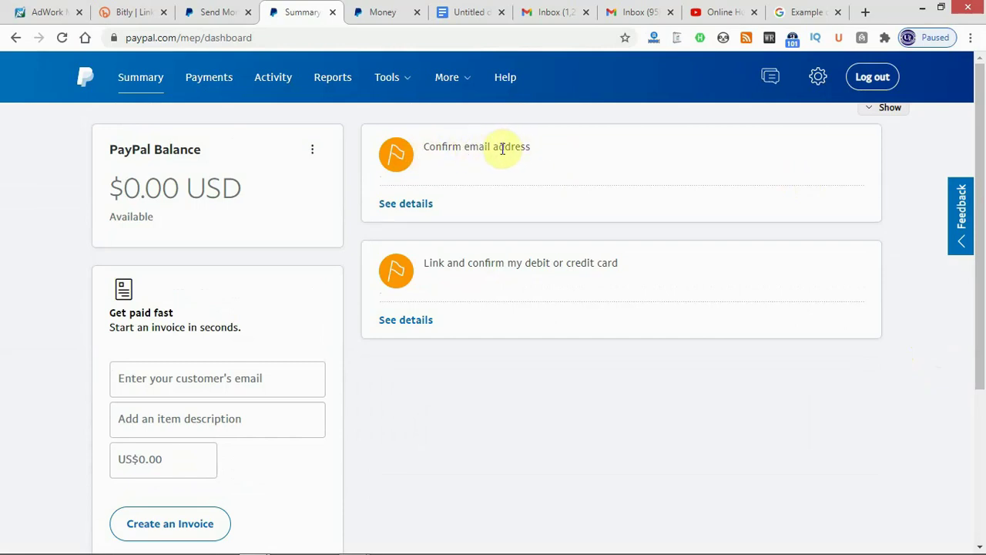
{"action": "left_click", "coordinate": [570, 14]}
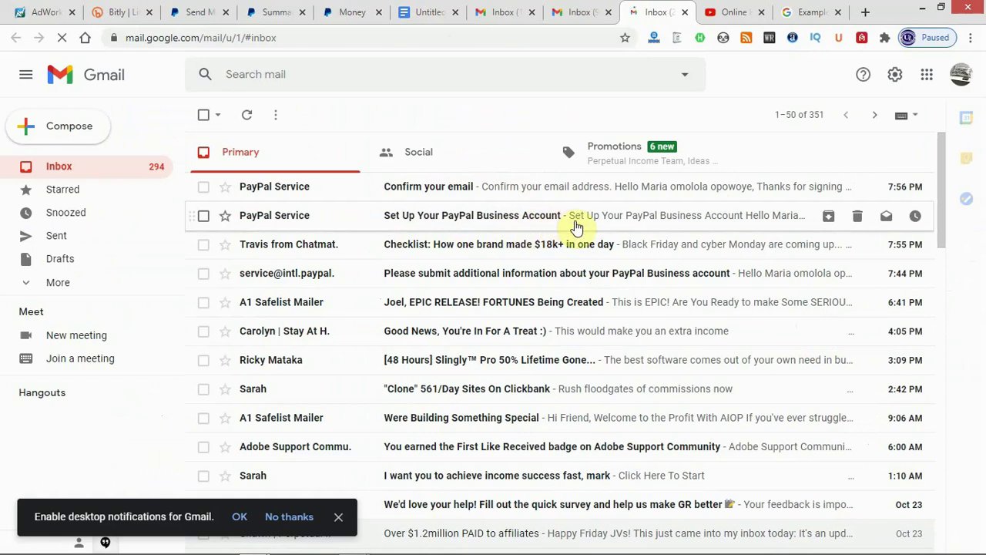
Dismiss Gmail's 'Enable desktop notifications' bar and open PayPal's 'Confirm your email' message.
{"action": "left_click", "coordinate": [443, 191]}
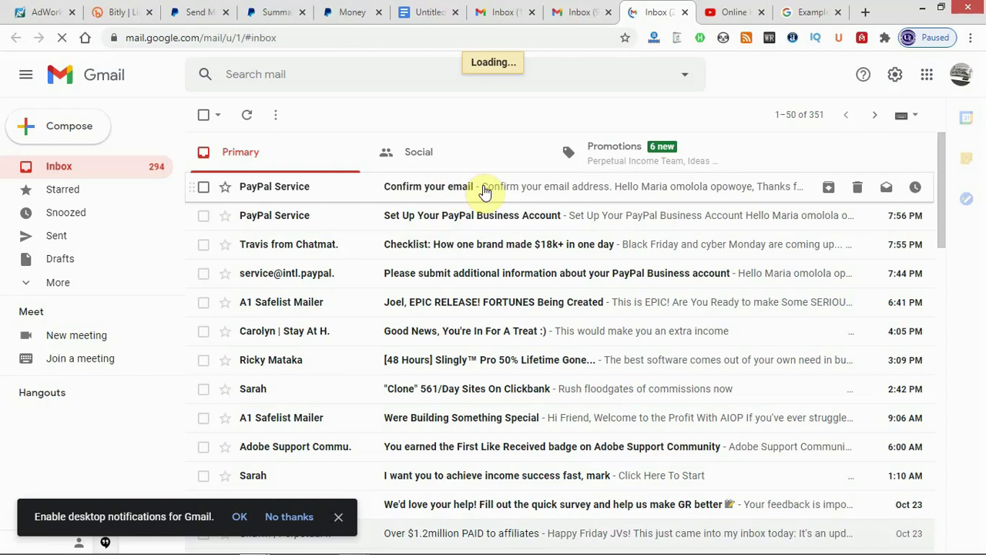
{"action": "left_click", "coordinate": [340, 518]}
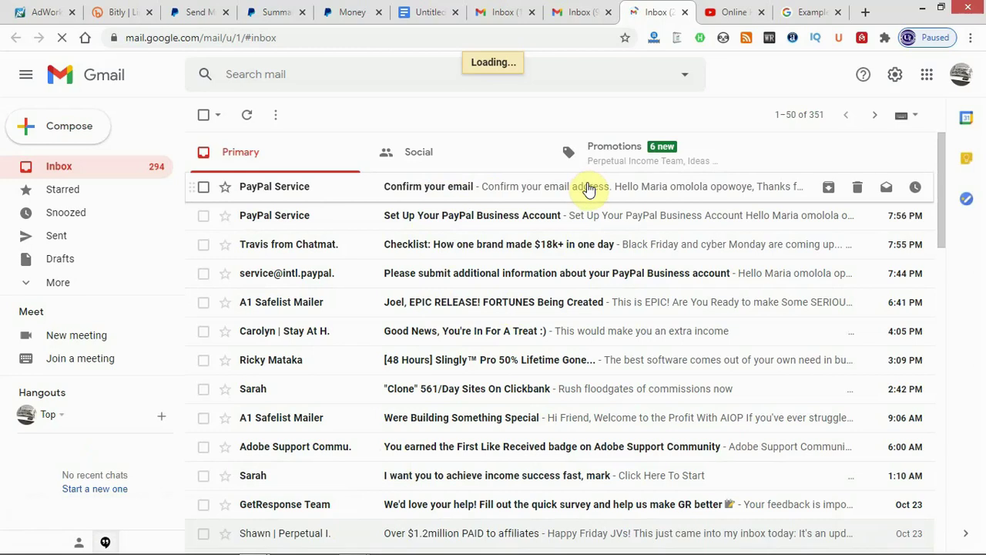
{"action": "left_click", "coordinate": [588, 190]}
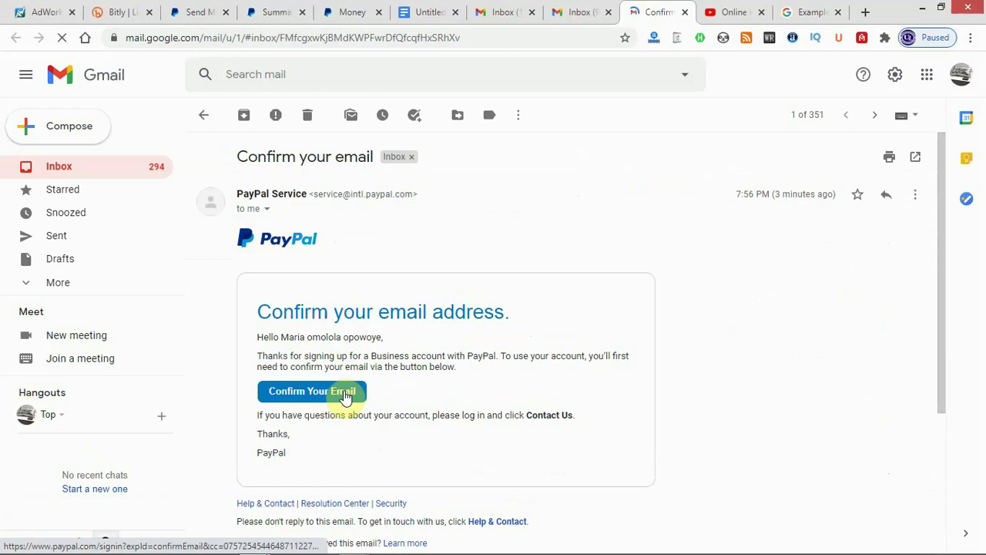
Follow the message's Confirm Your Email link and submit the account password.
{"action": "left_click", "coordinate": [344, 395]}
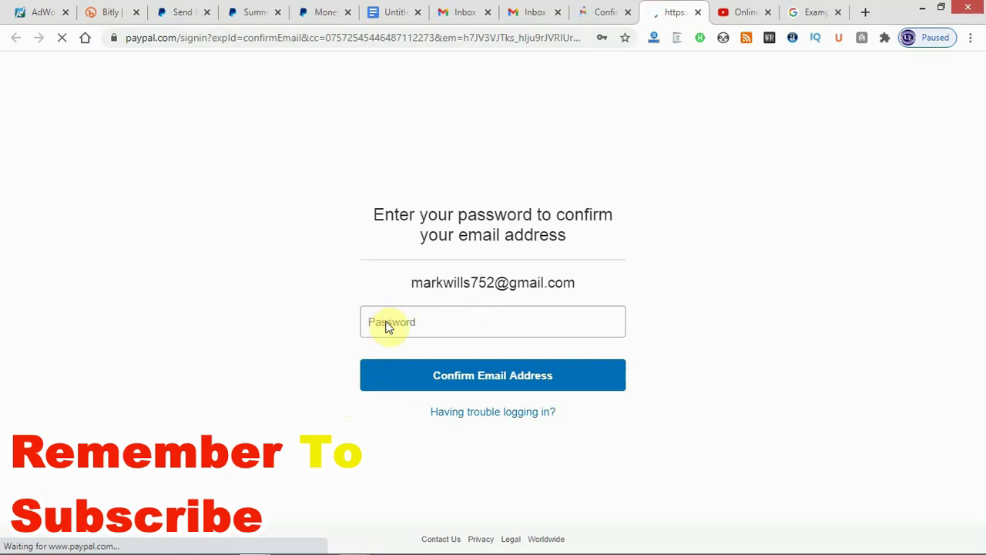
{"action": "left_click", "coordinate": [432, 329]}
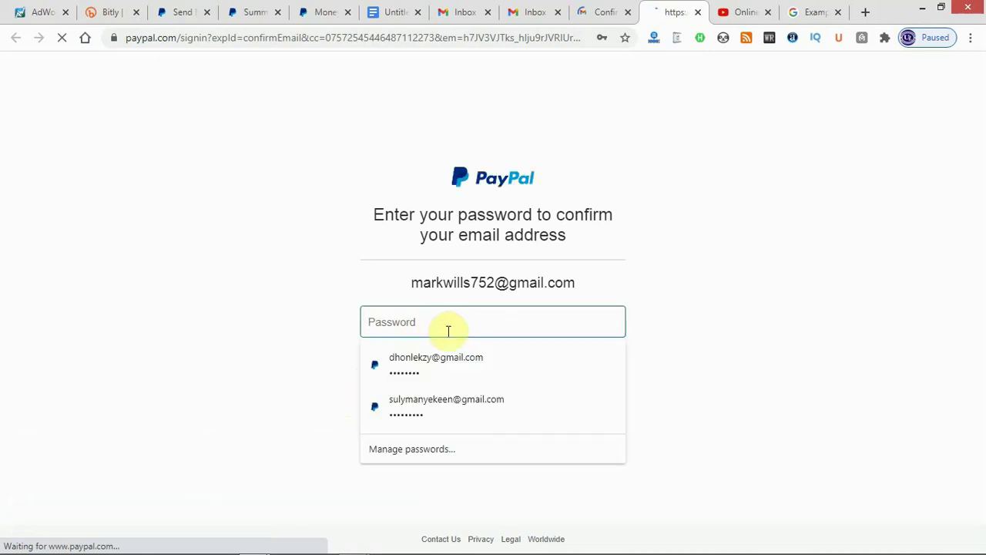
{"action": "type", "text": "••••••"}
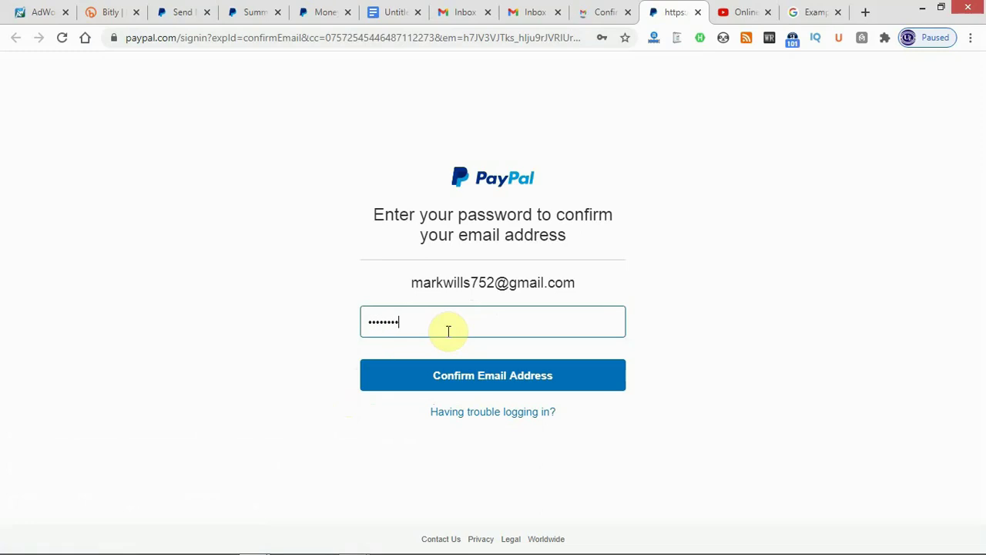
{"action": "left_click", "coordinate": [465, 377]}
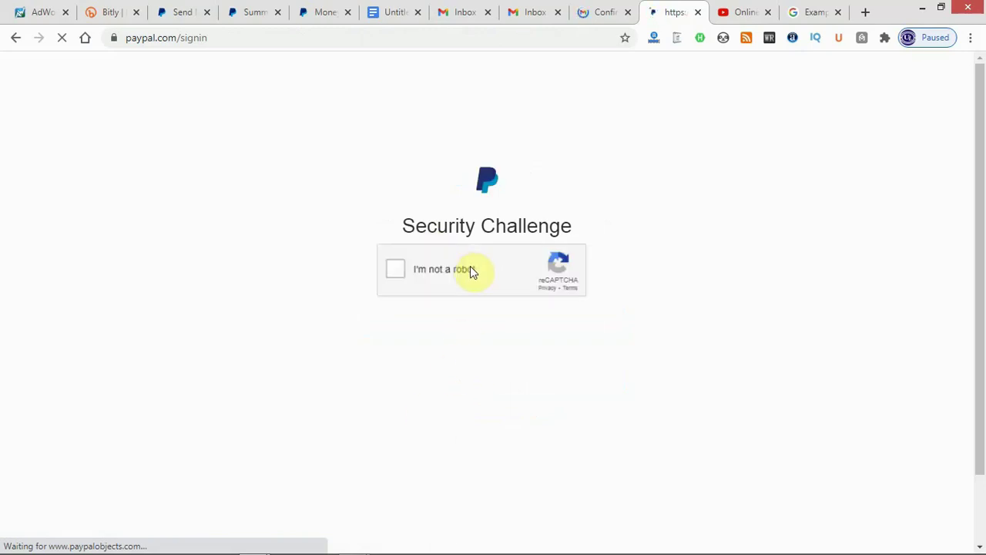
Tick 'I'm not a robot', then select and verify all the bus tiles.
{"action": "left_click", "coordinate": [471, 275]}
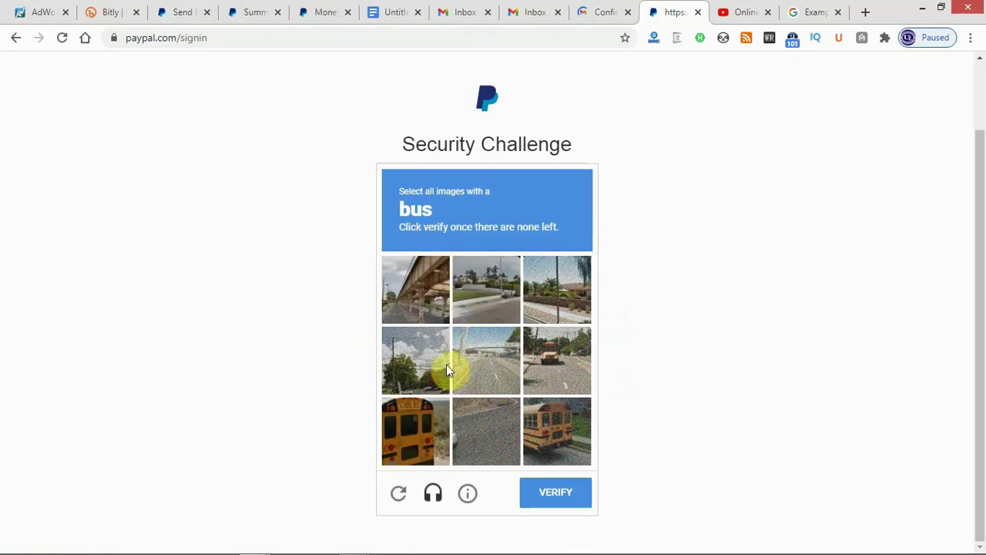
{"action": "left_click", "coordinate": [430, 437]}
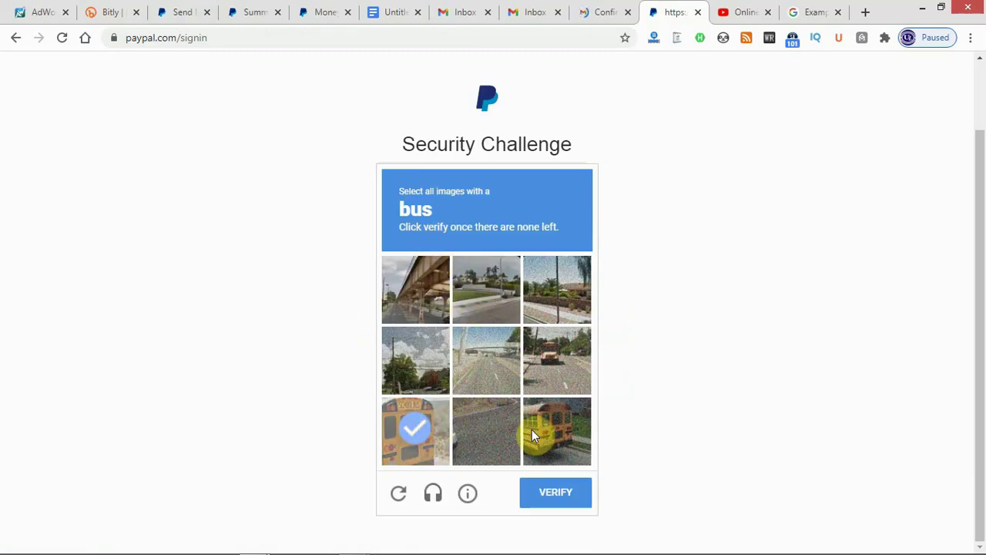
{"action": "left_click", "coordinate": [542, 437]}
{"action": "left_click", "coordinate": [562, 357]}
{"action": "left_click", "coordinate": [436, 428]}
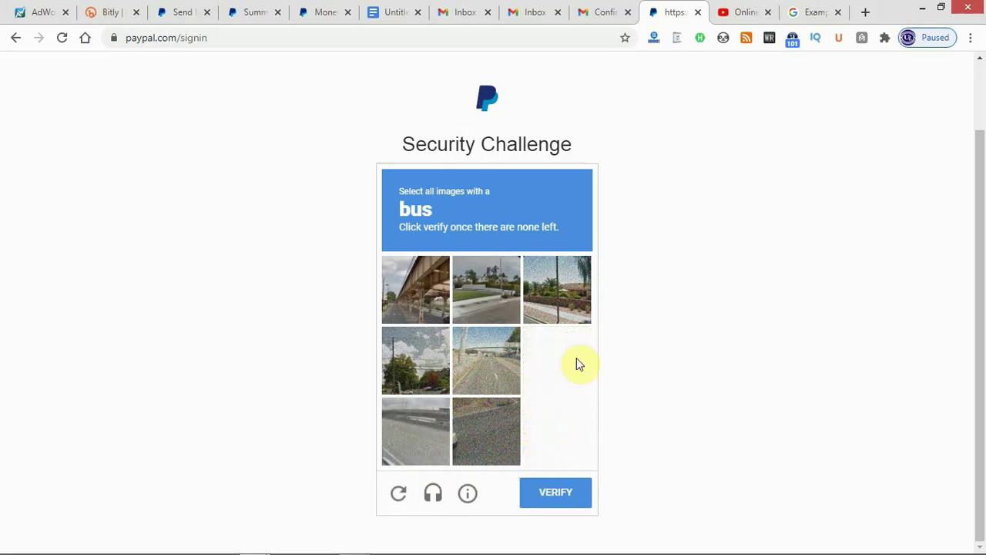
{"action": "left_click", "coordinate": [564, 429]}
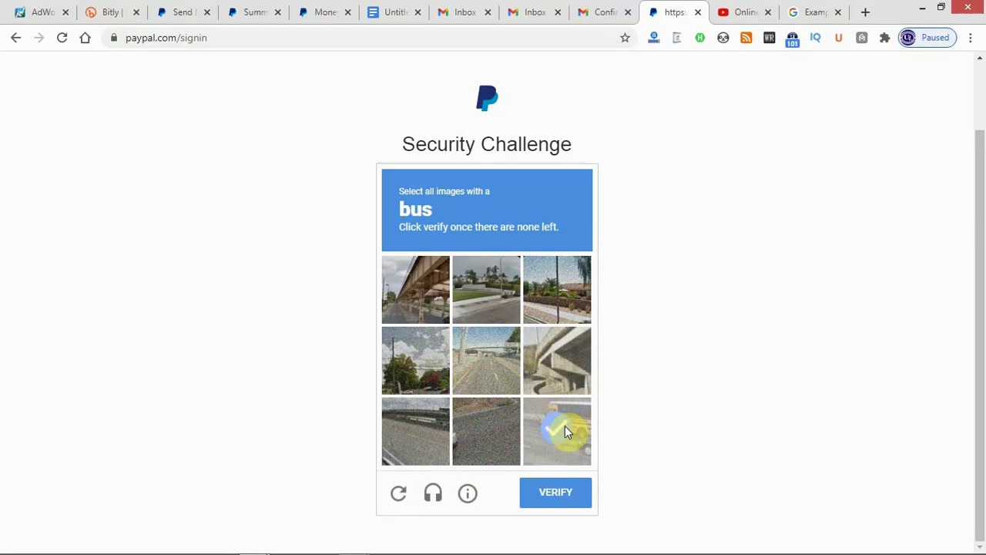
{"action": "left_click", "coordinate": [567, 495]}
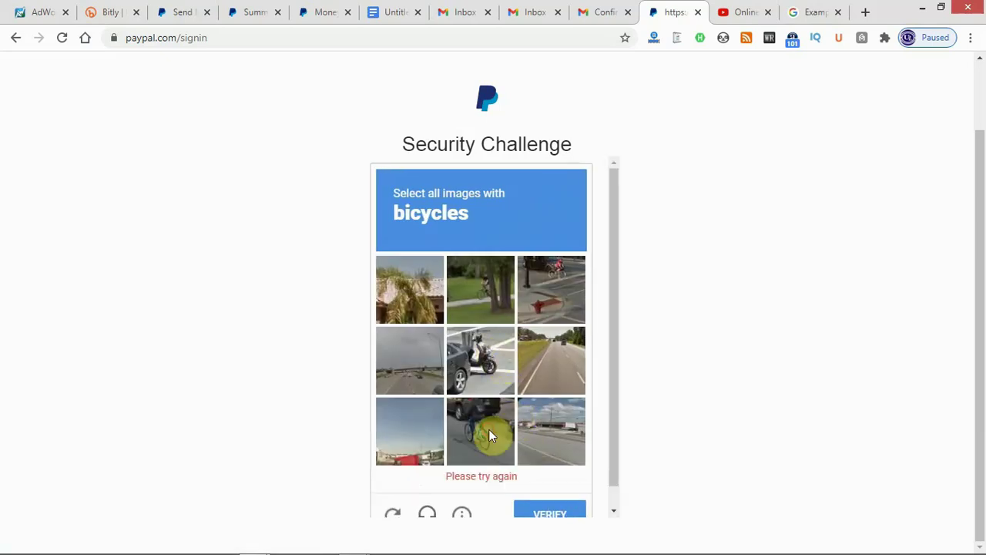
Select the three bicycle tiles and verify to pass the reCAPTCHA.
{"action": "left_click", "coordinate": [488, 429]}
{"action": "left_click", "coordinate": [565, 281]}
{"action": "left_click", "coordinate": [516, 284]}
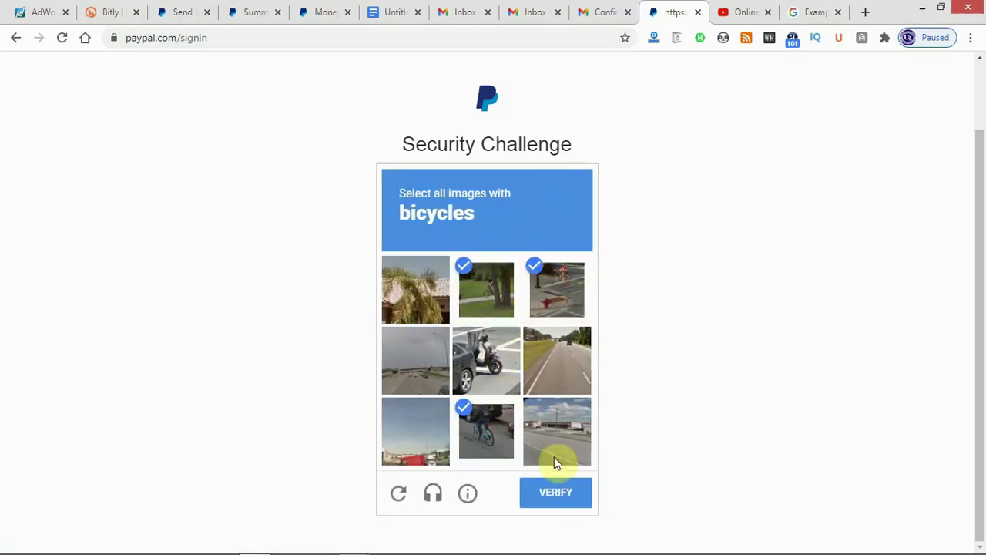
{"action": "left_click", "coordinate": [558, 490]}
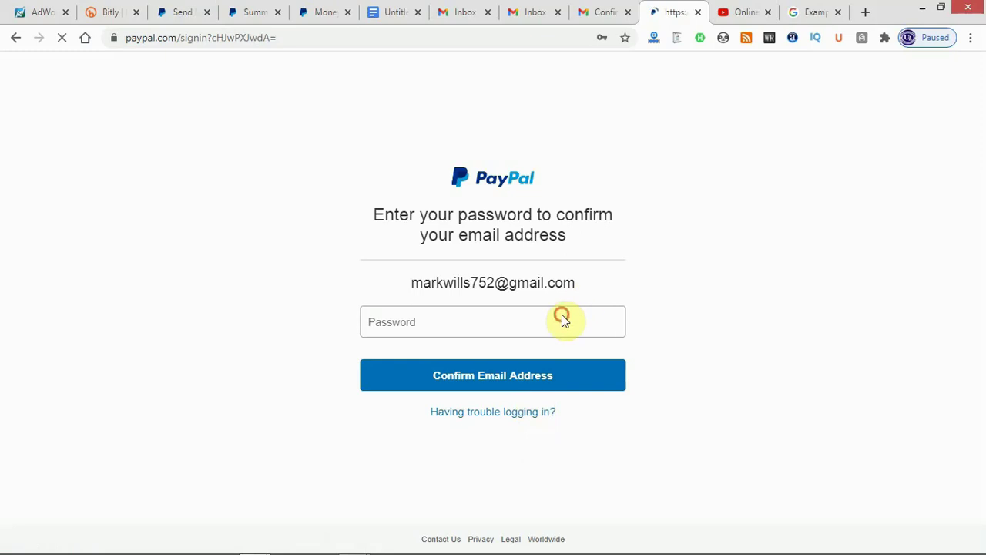
Re-enter the account password and confirm the email address to reach the $0.00 USD Summary.
{"action": "left_click", "coordinate": [529, 320]}
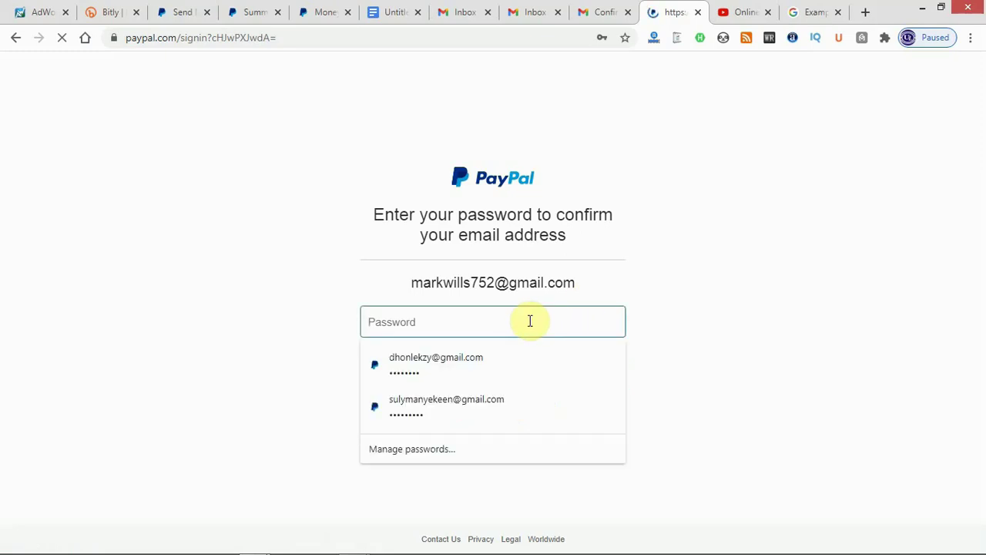
{"action": "type", "text": "•"}
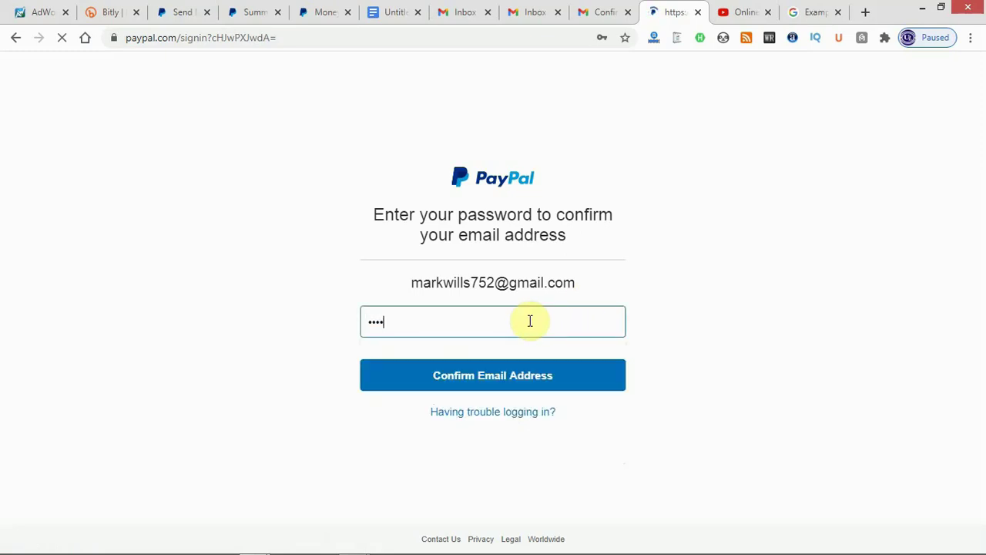
{"action": "type", "text": "•••••"}
{"action": "left_click", "coordinate": [550, 375]}
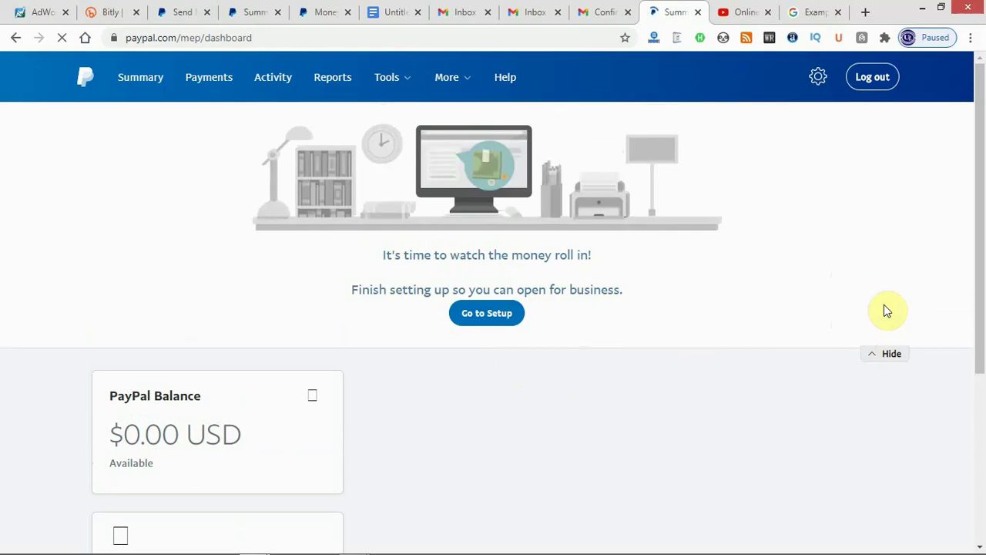
Hide the setup banner and open 'Link and confirm my debit or credit card' details.
{"action": "left_click", "coordinate": [880, 359]}
{"action": "left_click", "coordinate": [881, 360]}
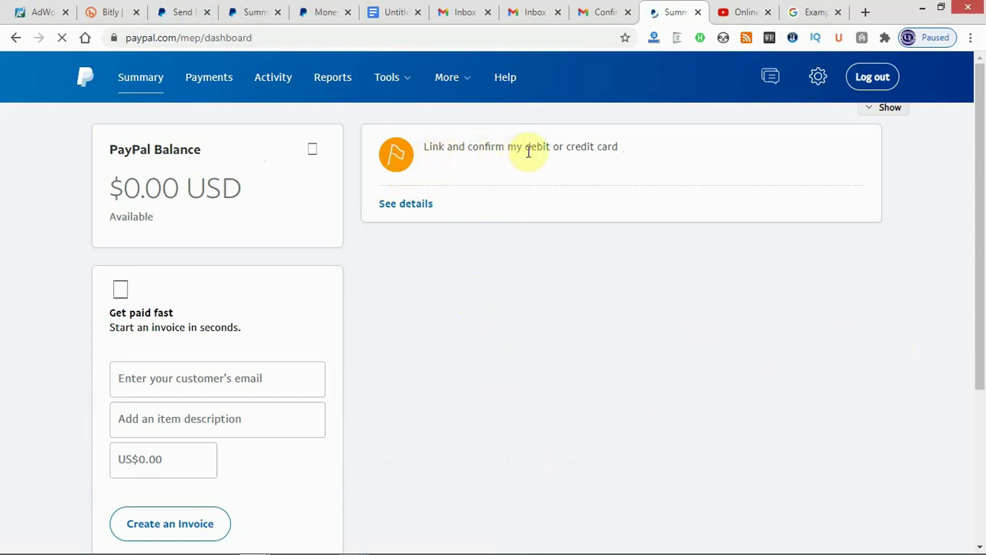
{"action": "left_click", "coordinate": [409, 208]}
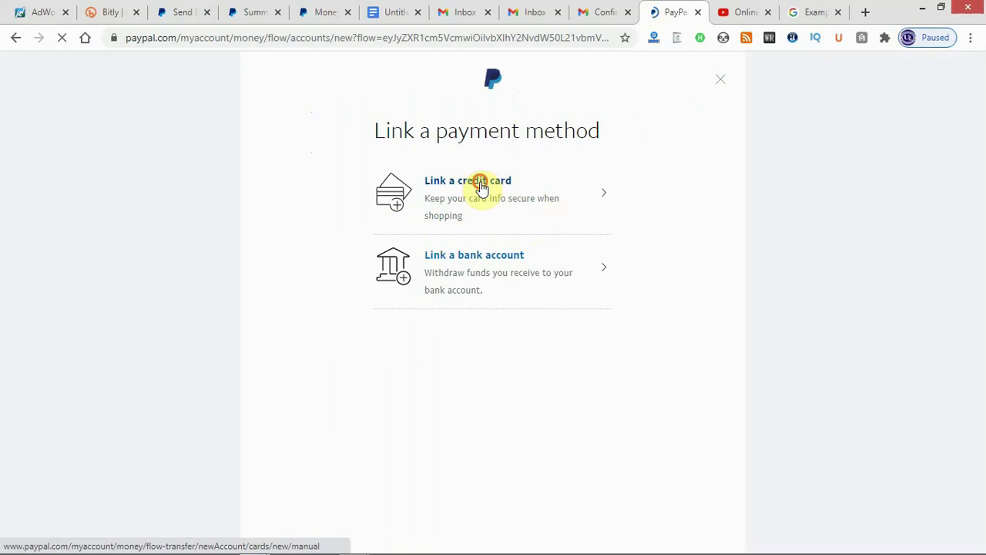
Start linking a credit card and fill in the saved Mastercard's number from autofill.
{"action": "left_click", "coordinate": [481, 189]}
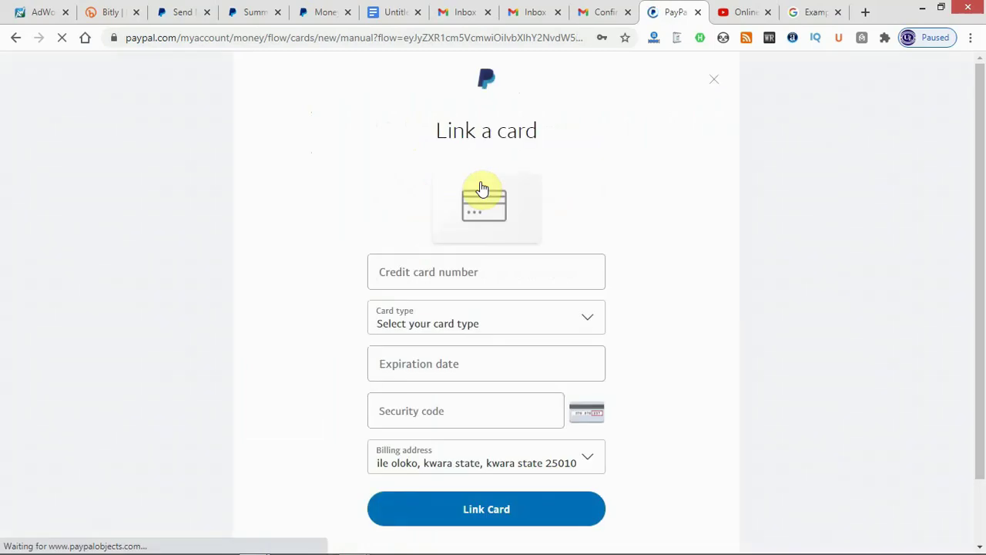
{"action": "left_click", "coordinate": [457, 280]}
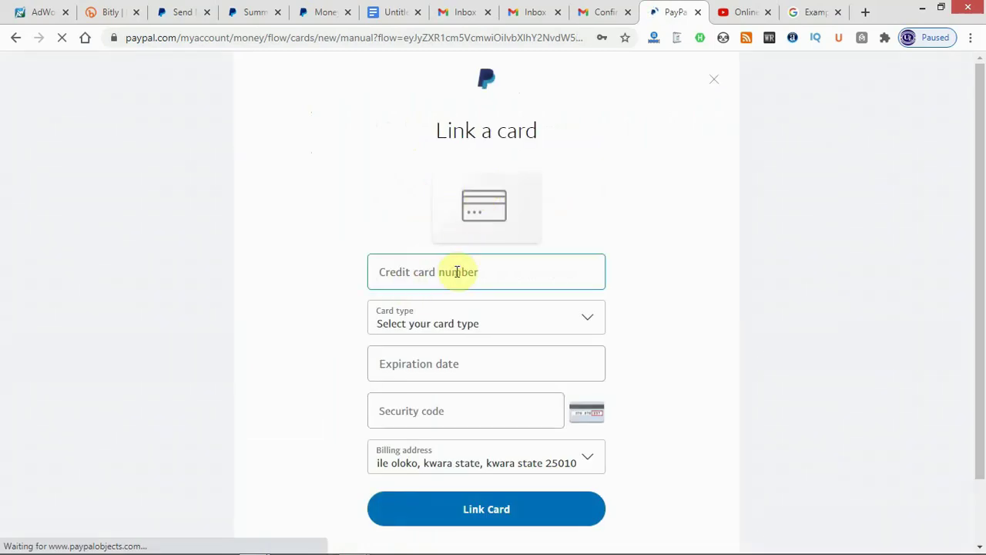
{"action": "left_click", "coordinate": [416, 272]}
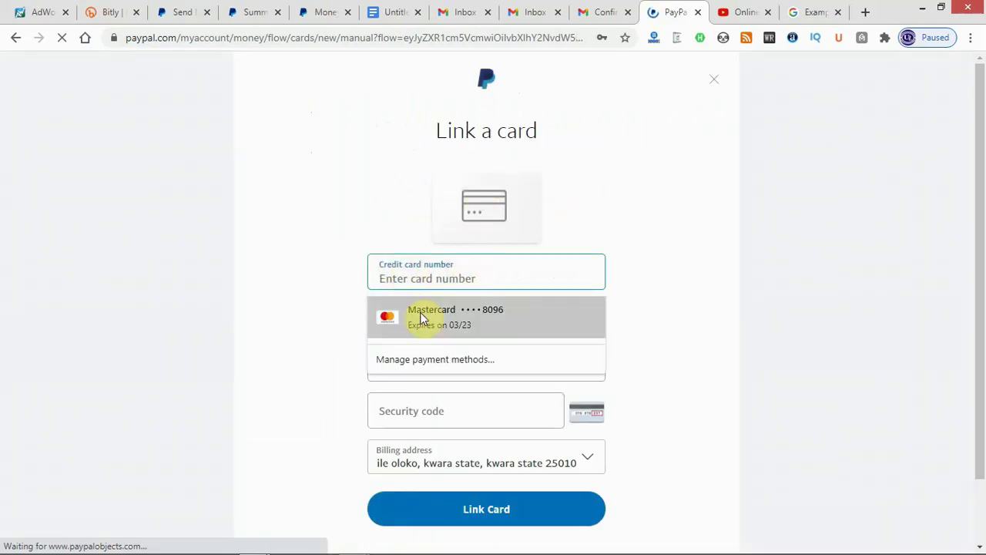
{"action": "left_click", "coordinate": [464, 278]}
{"action": "left_click", "coordinate": [465, 330]}
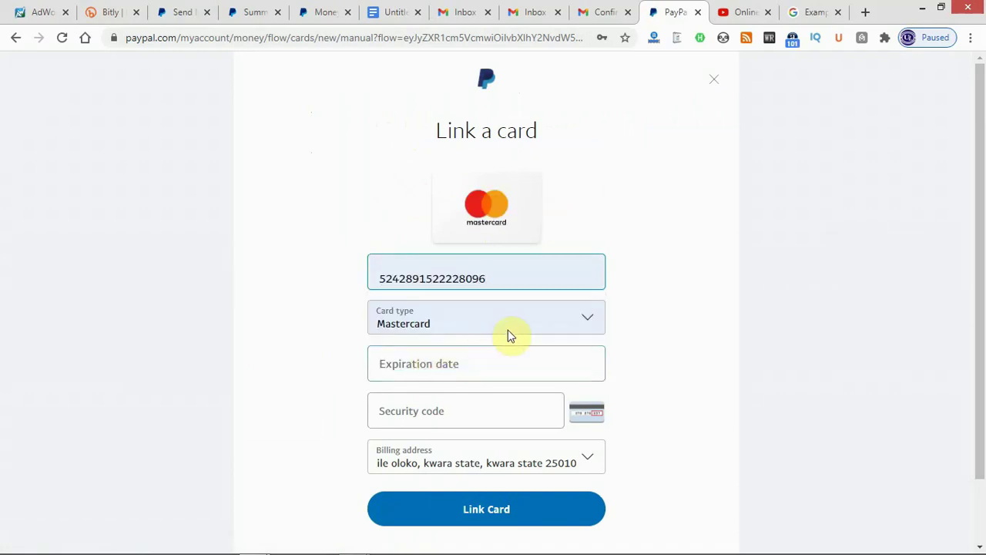
Confirm Mastercard as the card type.
{"action": "left_click", "coordinate": [587, 322]}
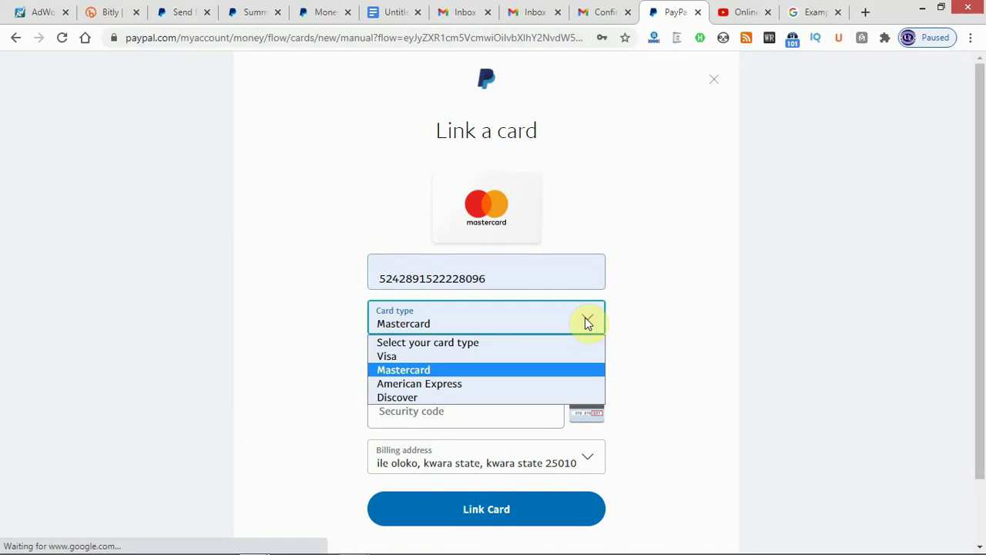
{"action": "left_click", "coordinate": [587, 323]}
{"action": "left_click", "coordinate": [587, 320]}
{"action": "left_click", "coordinate": [587, 322]}
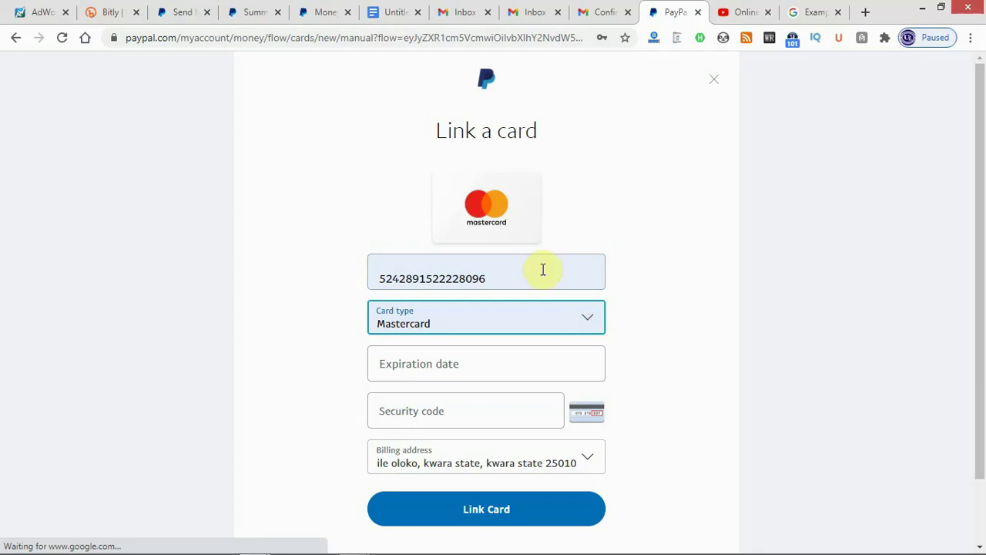
{"action": "left_click", "coordinate": [590, 320]}
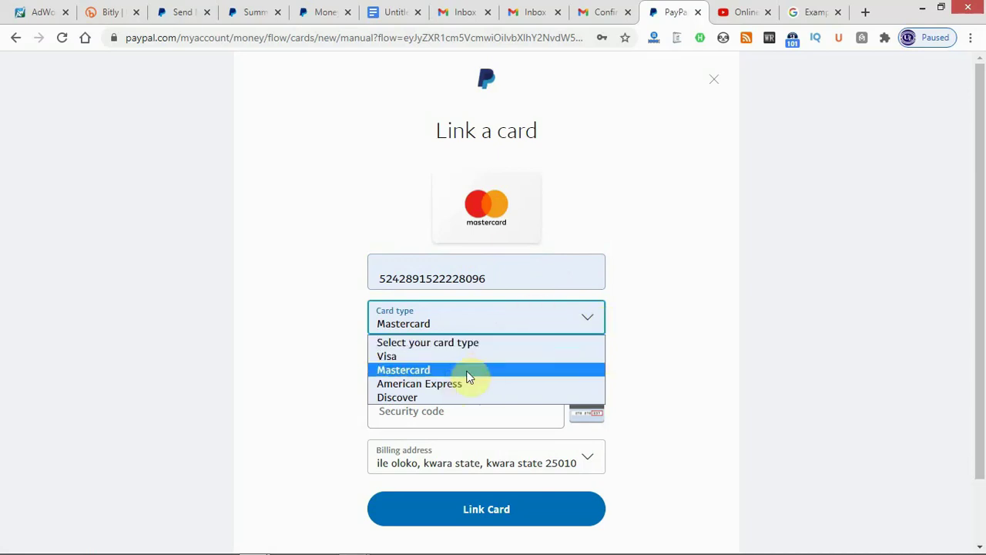
{"action": "left_click", "coordinate": [605, 320]}
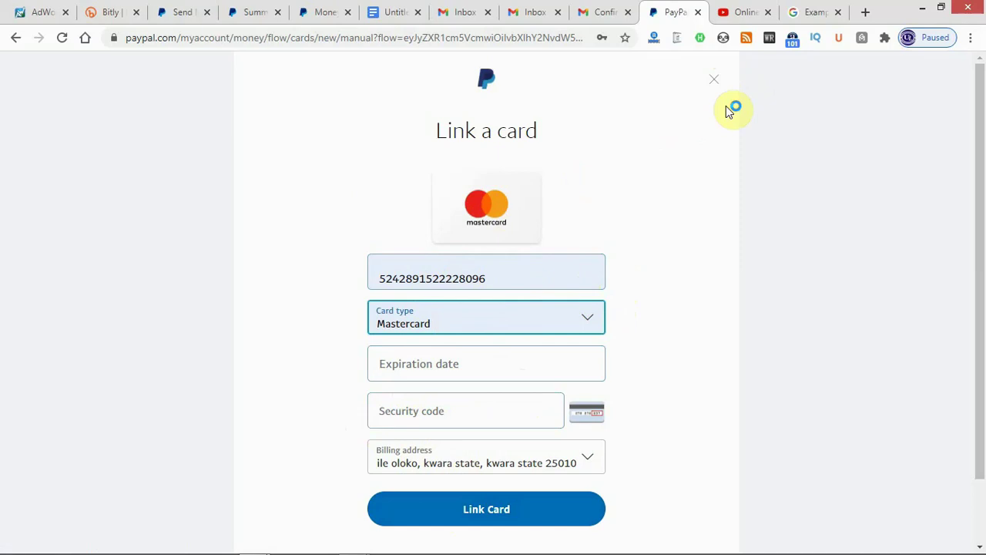
Close the Link a card form and navigate to paypal.com/ls to reload the dashboard.
{"action": "left_click", "coordinate": [715, 82]}
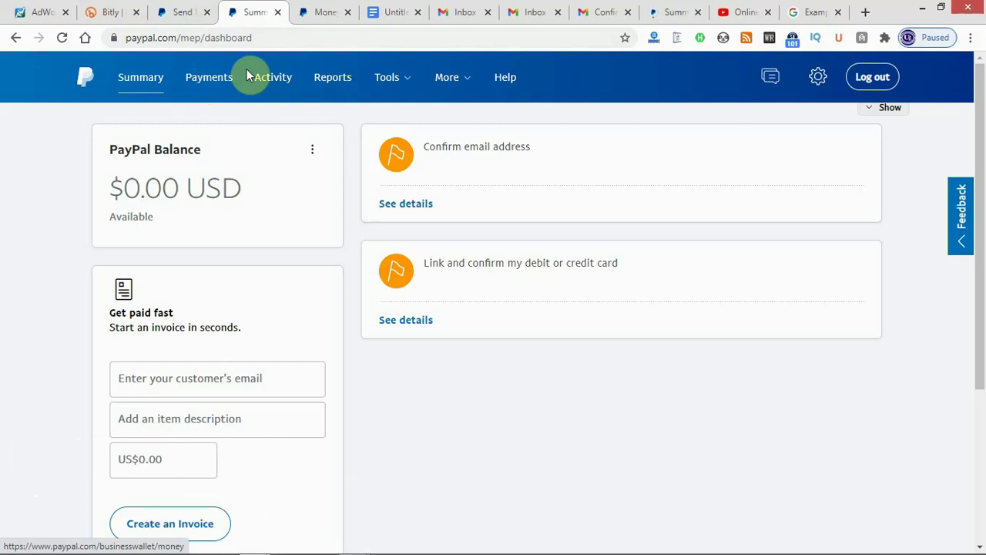
{"action": "left_click", "coordinate": [256, 40]}
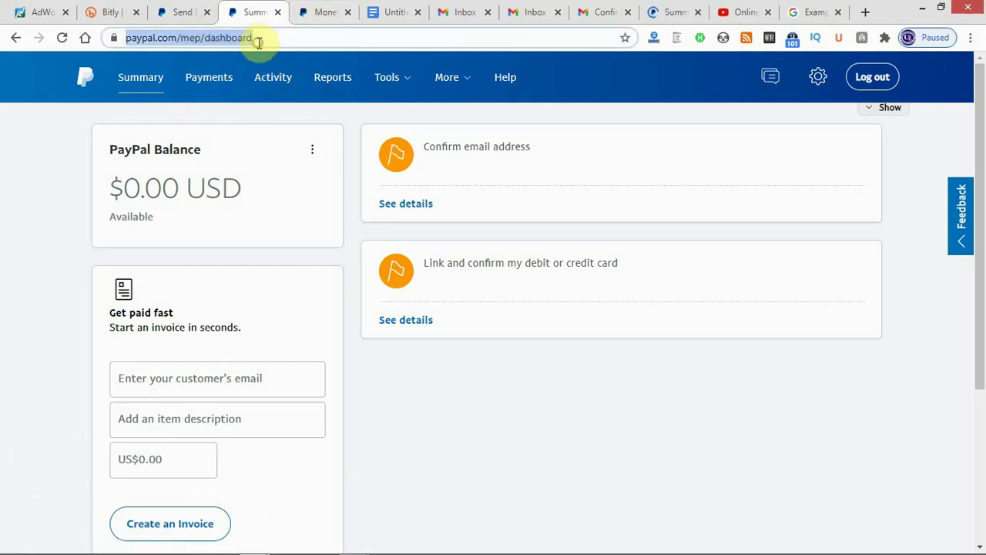
{"action": "left_click", "coordinate": [258, 39]}
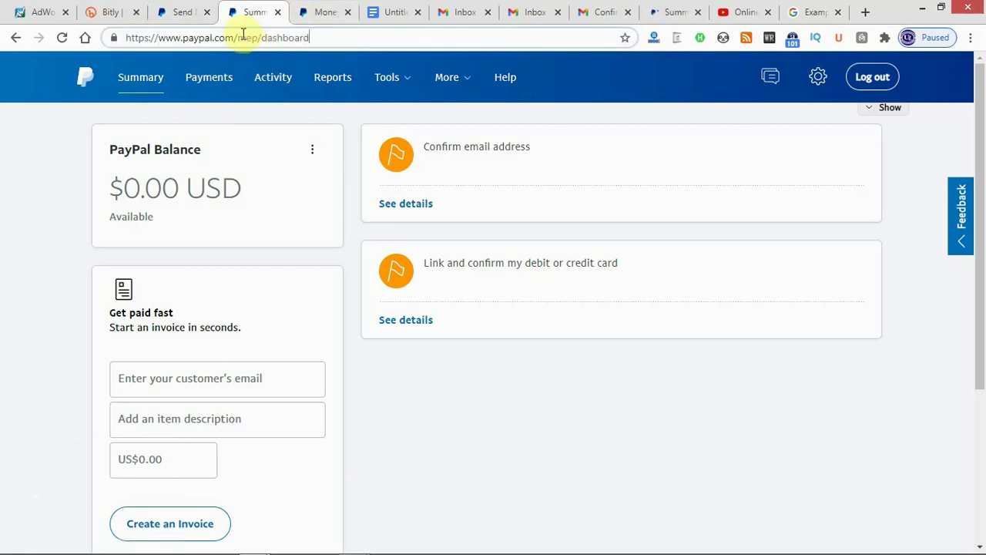
{"action": "left_click_drag", "start_coordinate": [238, 38], "coordinate": [312, 52]}
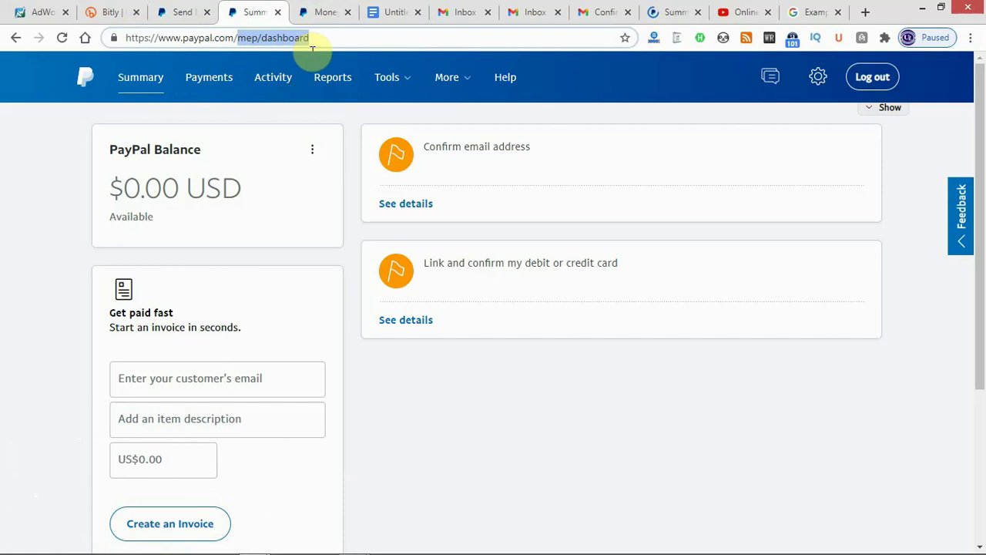
{"action": "type", "text": "ls"}
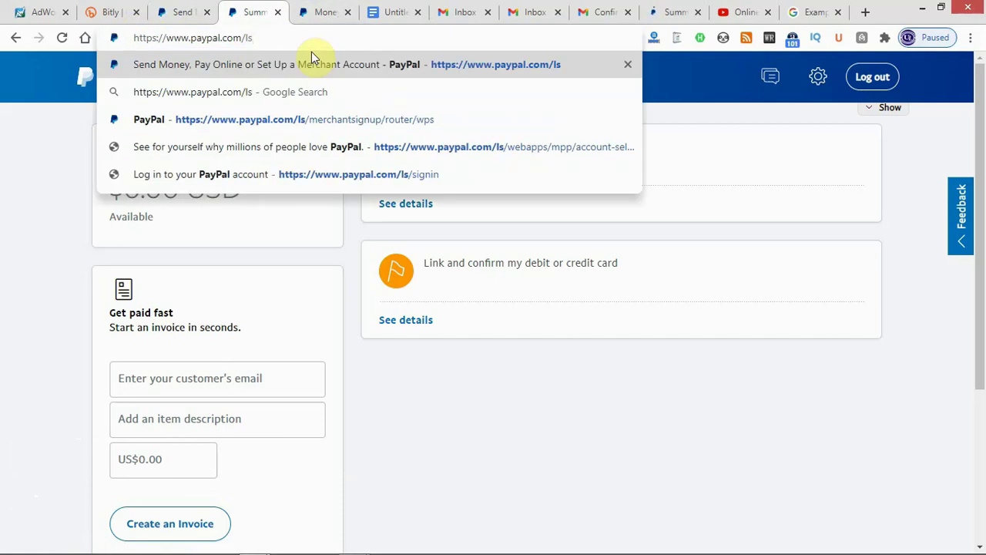
{"action": "key", "text": "Return"}
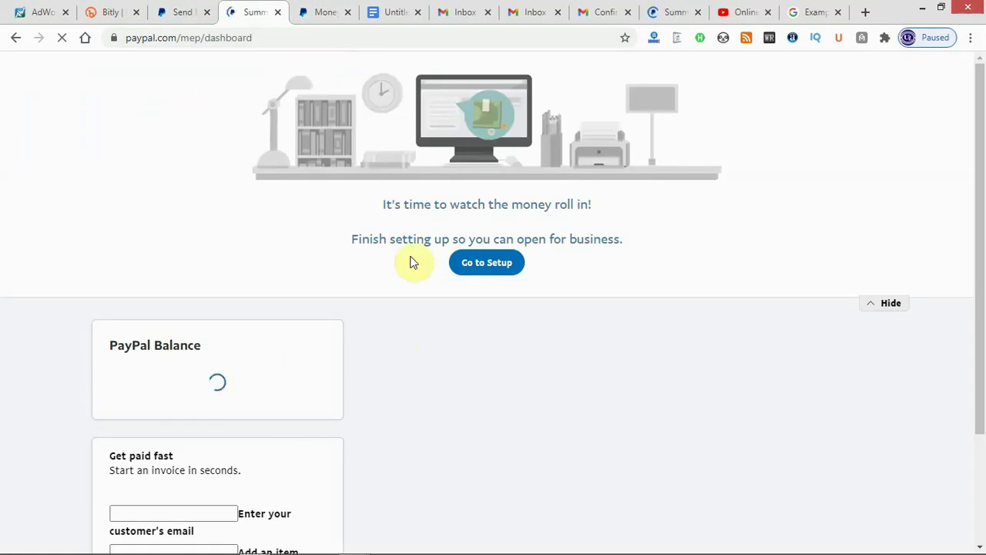
Return to the paypal.com/ng/home tab and display the PERSONAL header menu options.
{"action": "left_click", "coordinate": [171, 13]}
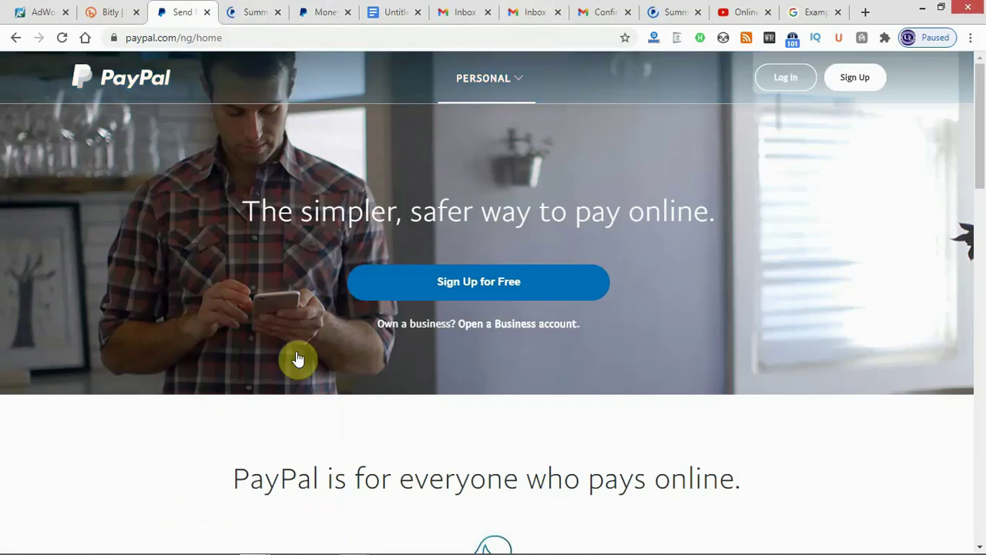
{"action": "left_click", "coordinate": [484, 85]}
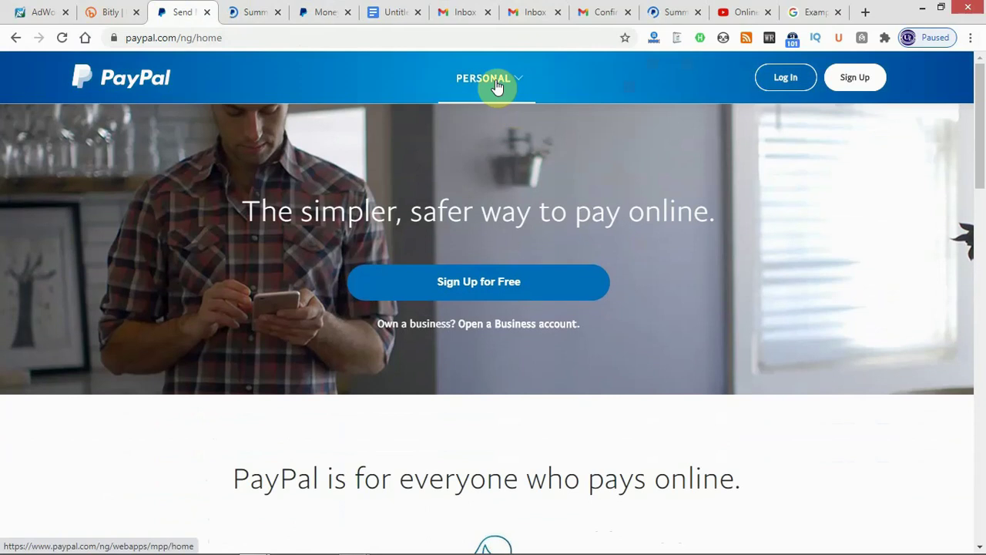
{"action": "mouse_move", "coordinate": [496, 88]}
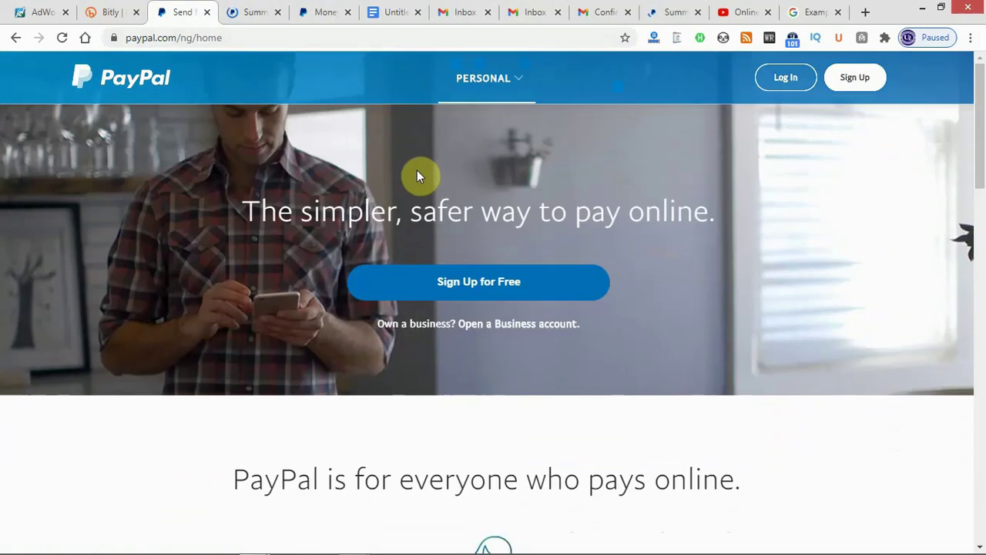
{"action": "mouse_move", "coordinate": [466, 85]}
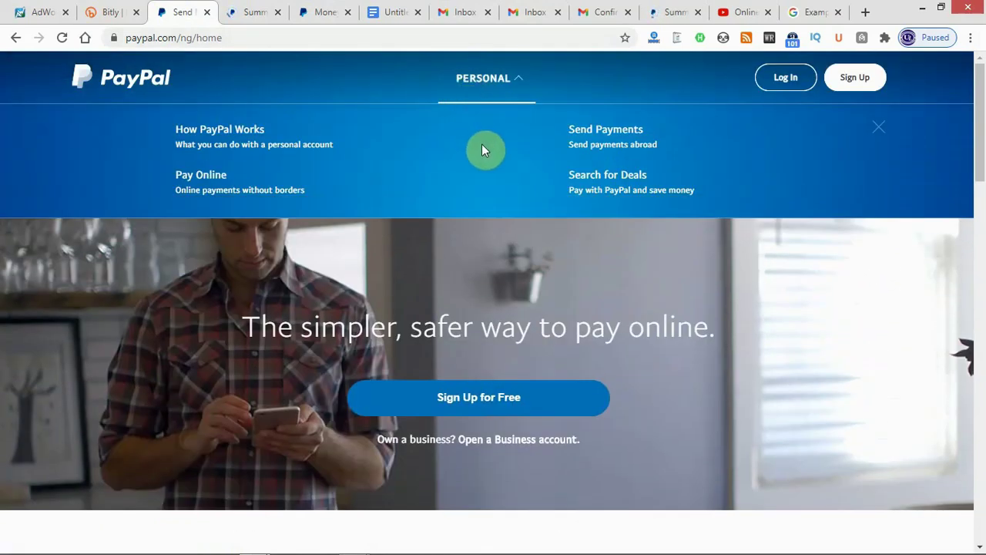